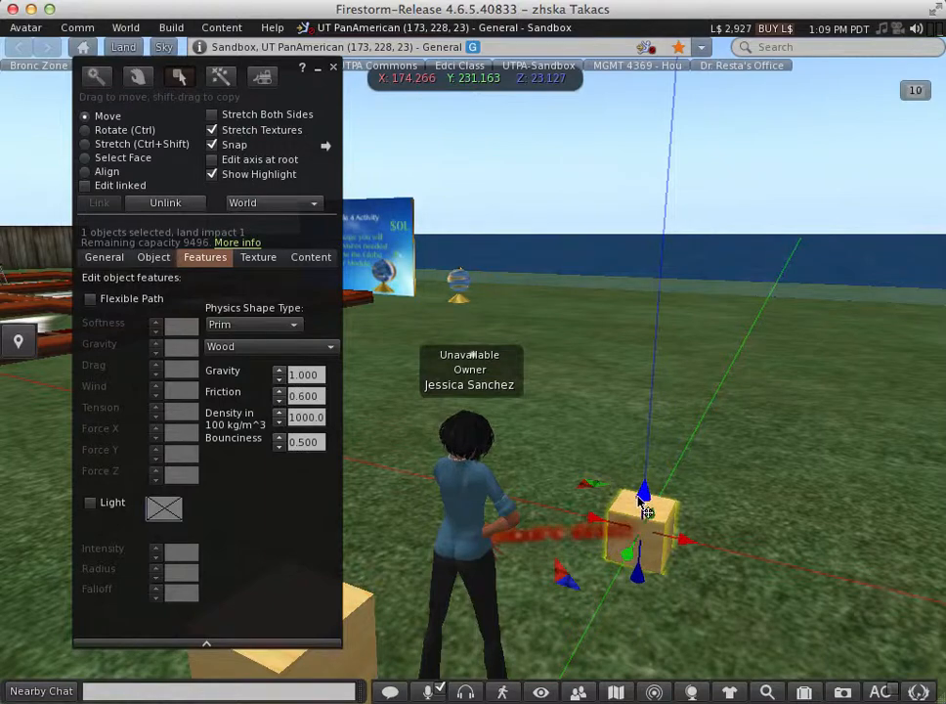
Enable Flexible Path on the selected wooden box and move it along the X axis to about 174.419.
drag(638, 496, 638, 492)
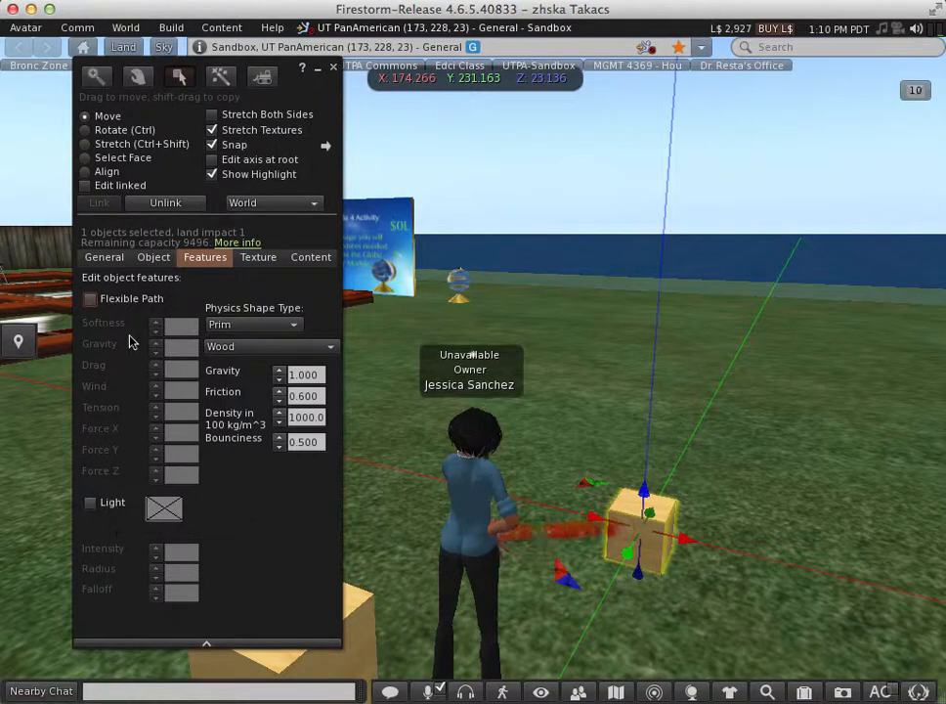
click(90, 299)
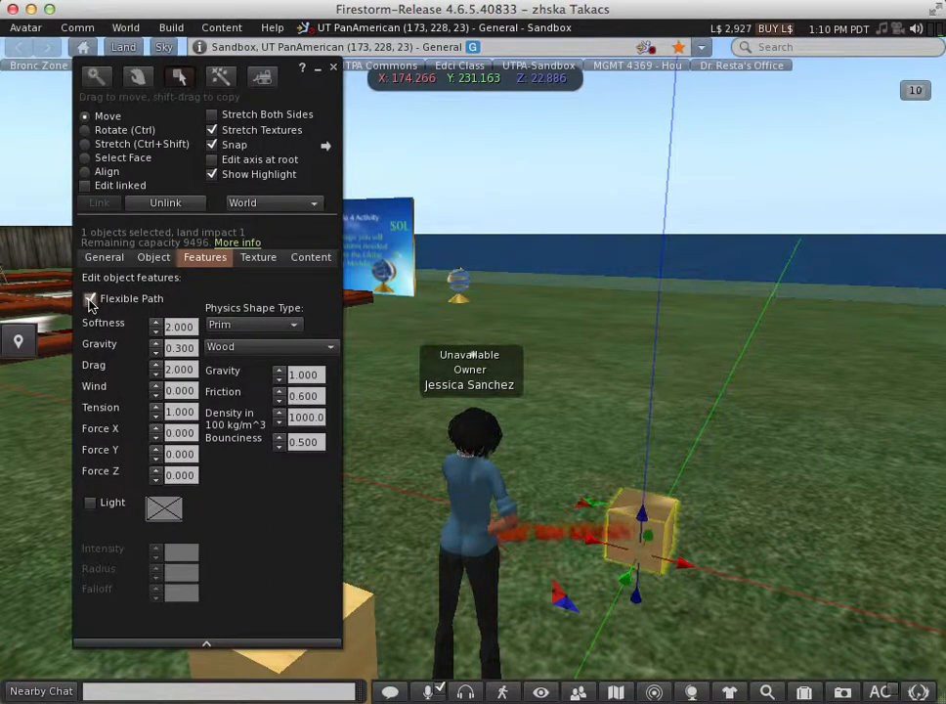
click(625, 574)
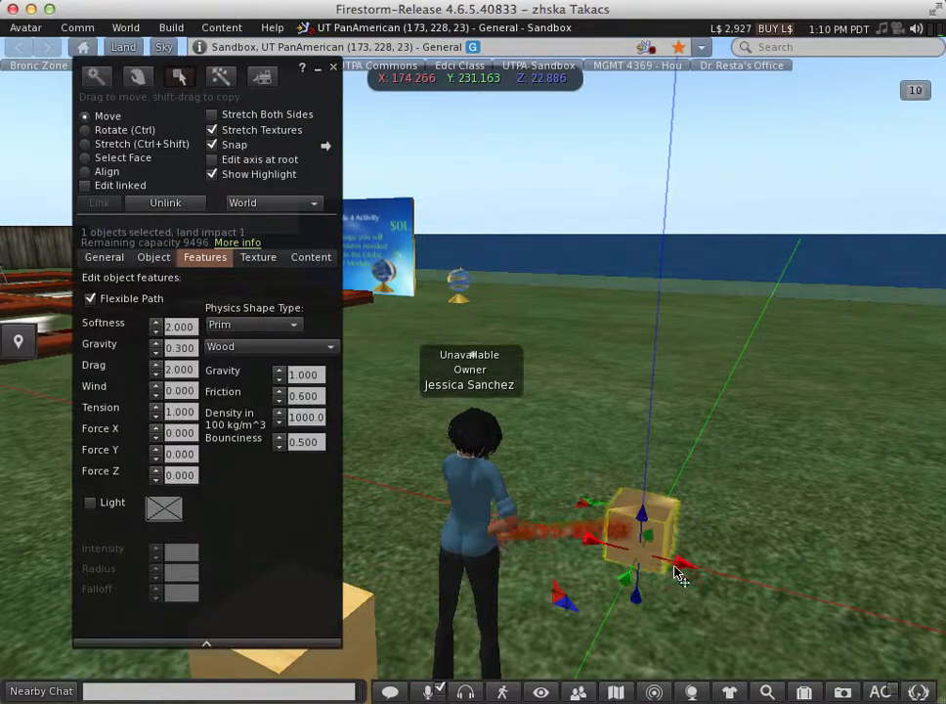
drag(677, 564, 704, 575)
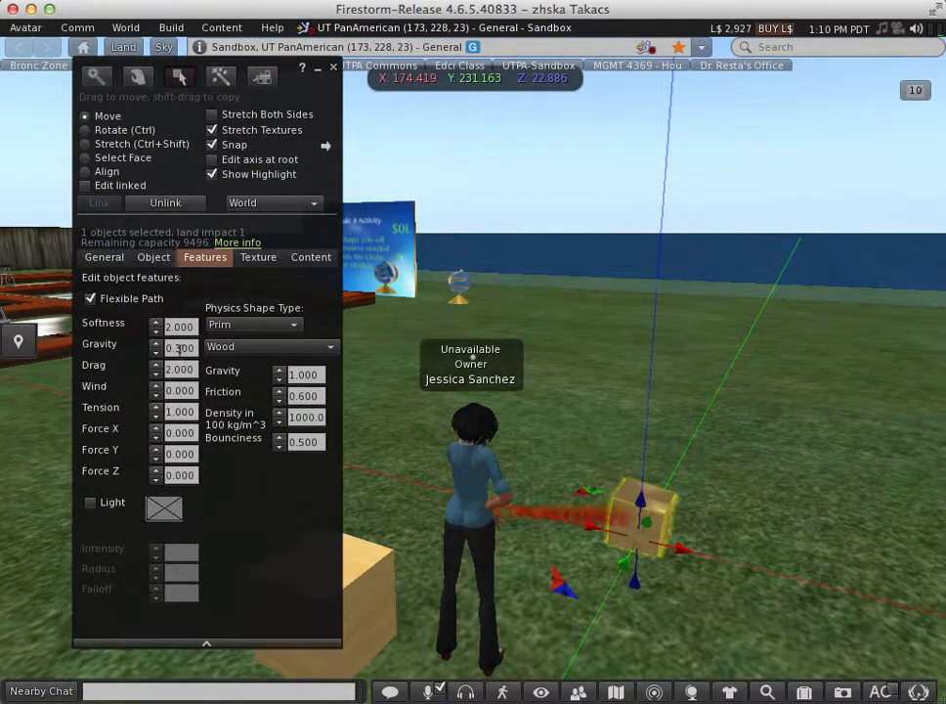
Move the flexible box to about Y 231.308 and raise it above the ground to about Z 24.167.
drag(313, 89, 260, 85)
click(351, 567)
drag(353, 583, 390, 546)
click(657, 533)
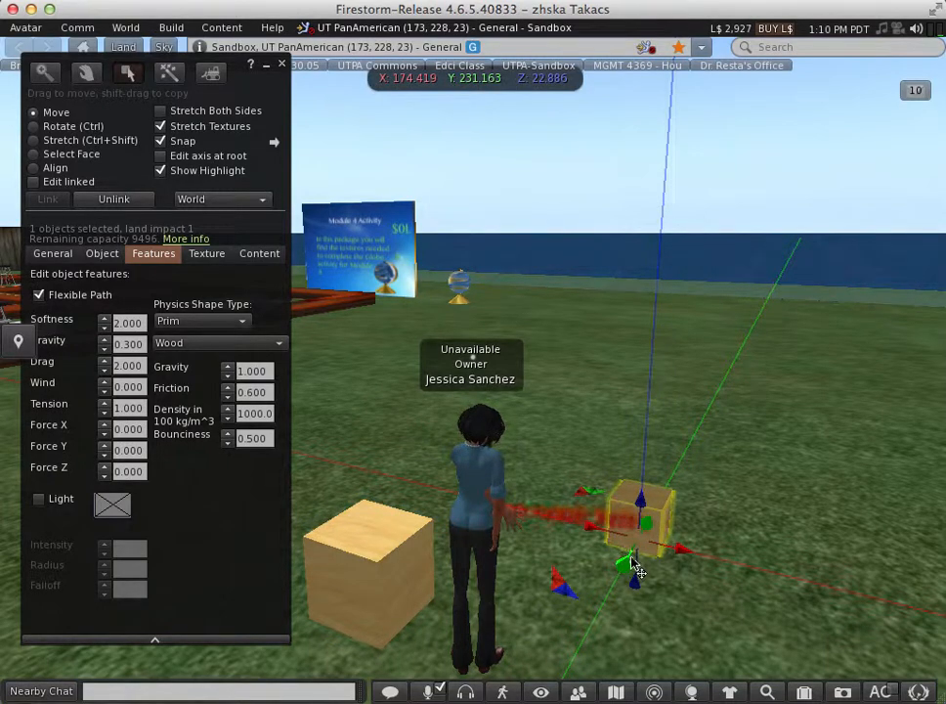
mouse_move(636, 567)
mouse_down()
mouse_move(606, 570)
mouse_move(634, 549)
mouse_up()
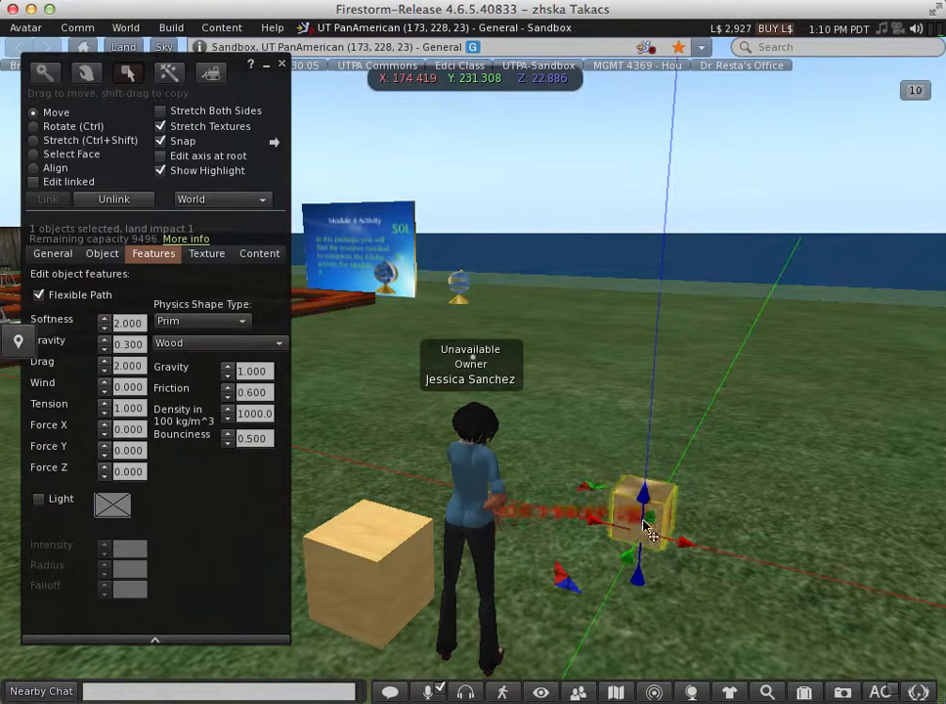
drag(648, 507, 653, 423)
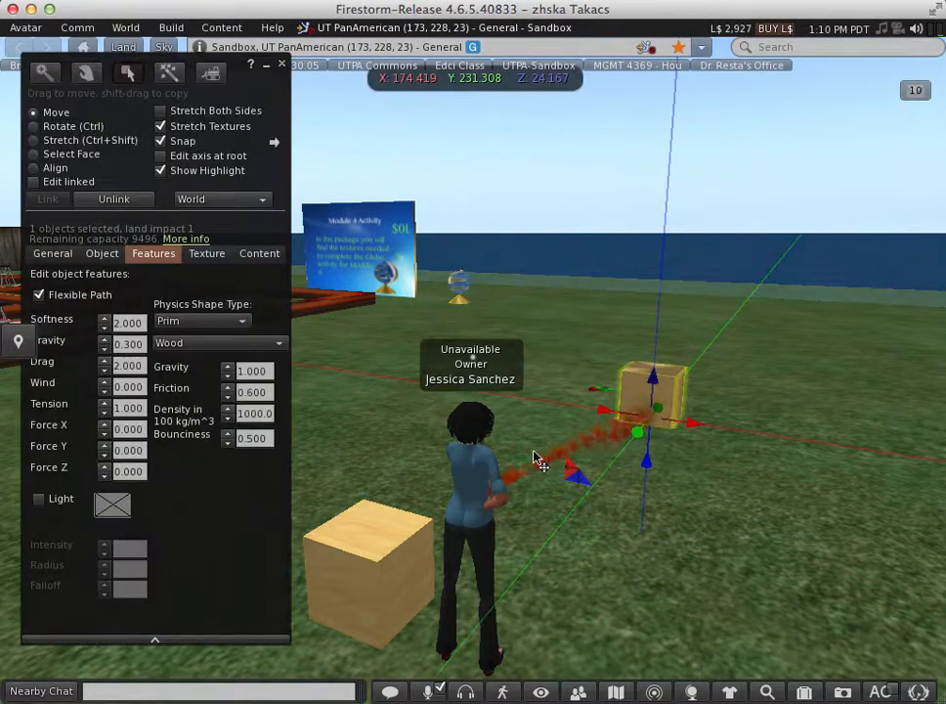
Stretch the flexible box to about X 1.052 and Z 1.248, and rotate it 90° about the Y axis.
click(59, 142)
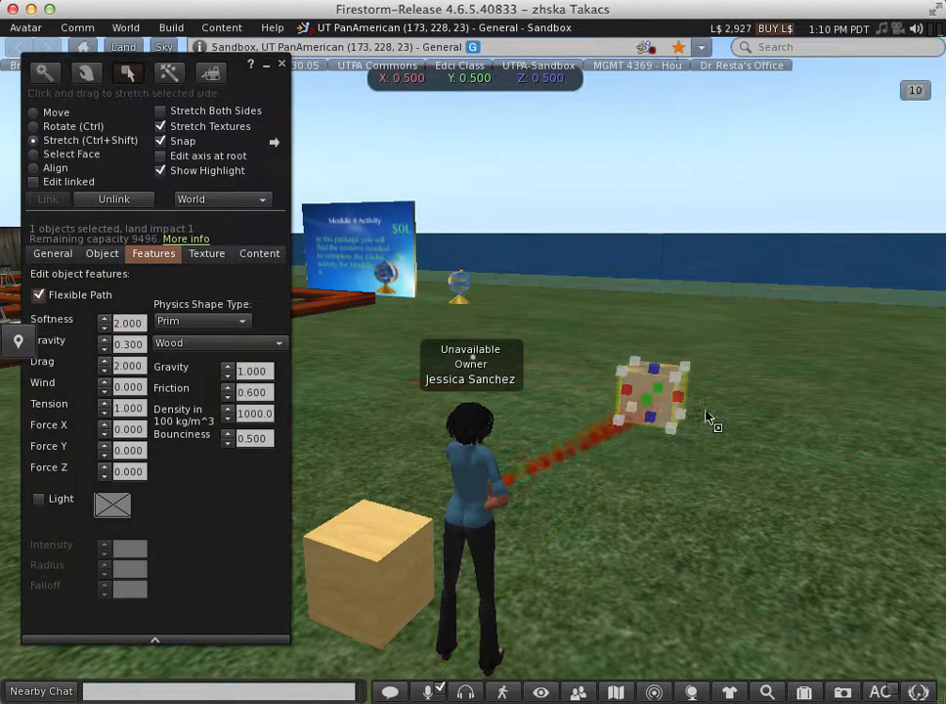
drag(659, 380, 661, 293)
drag(682, 360, 733, 390)
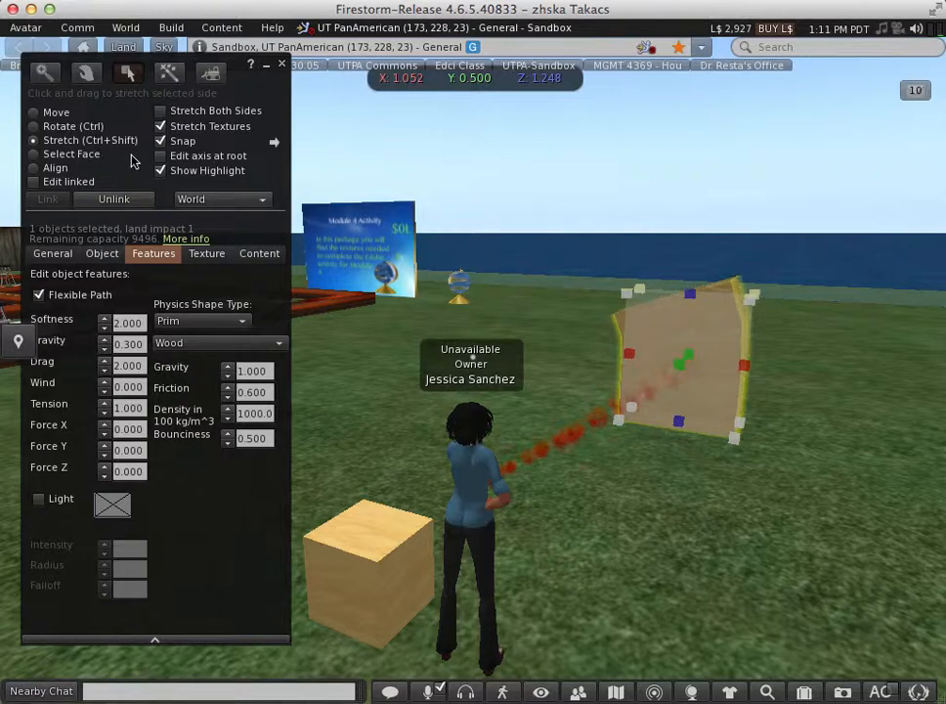
click(59, 126)
drag(612, 354, 711, 117)
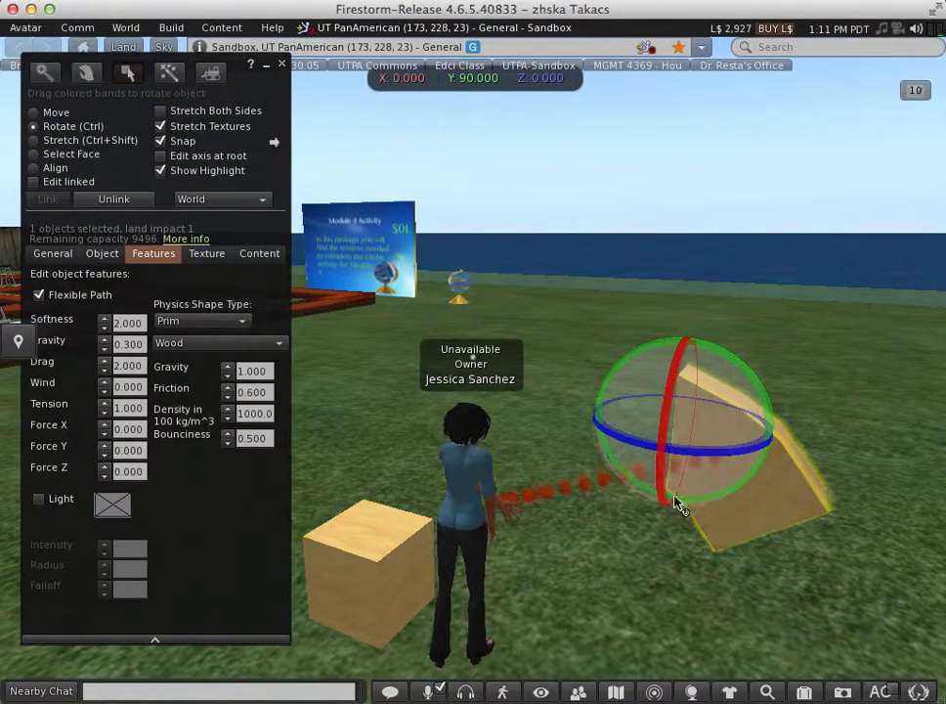
Try Softness values of 0 and 3 on the flexible box, and return Softness to 2.
drag(240, 95, 280, 94)
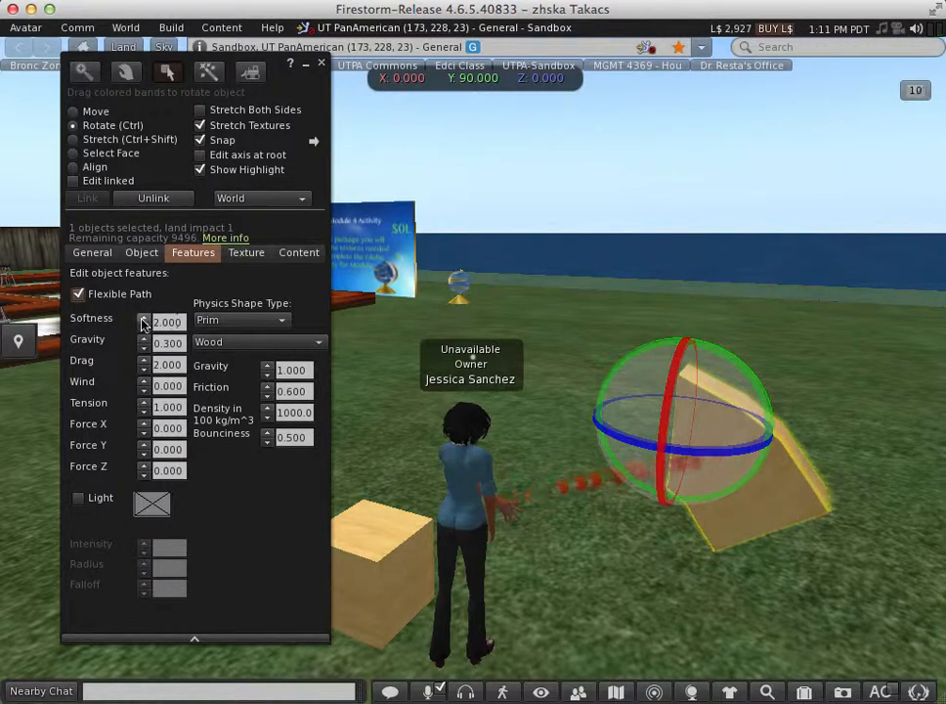
click(177, 321)
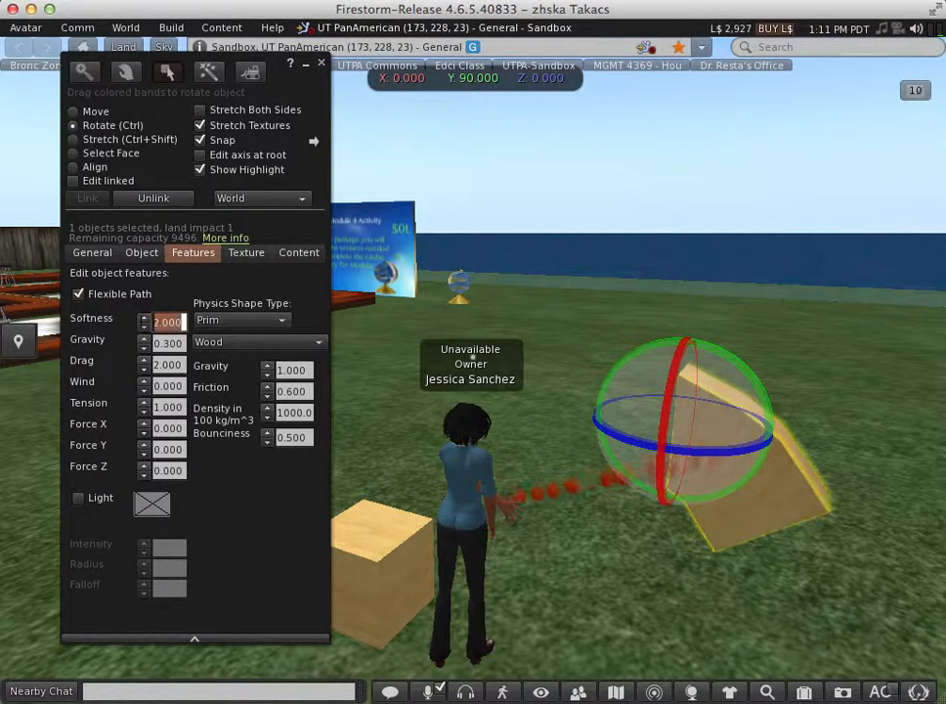
text(0)
key(Return)
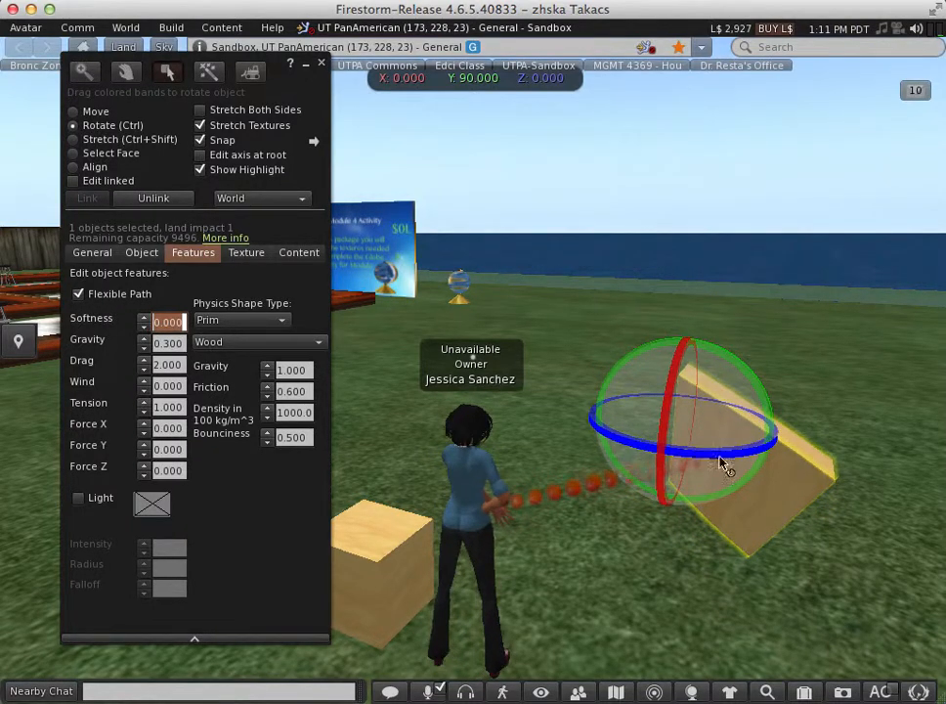
text(3)
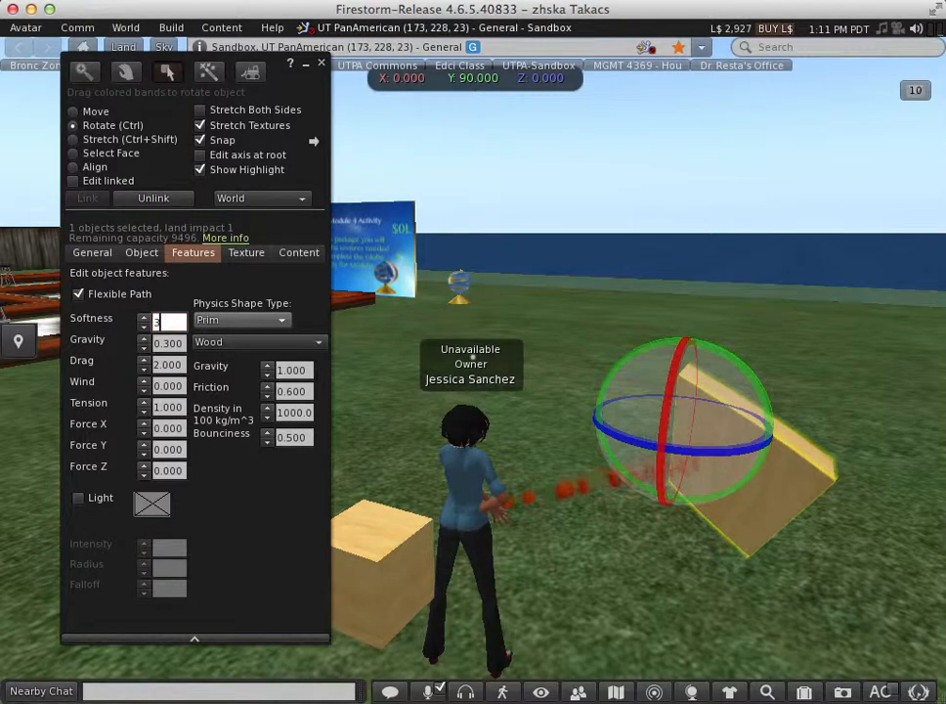
key(Return)
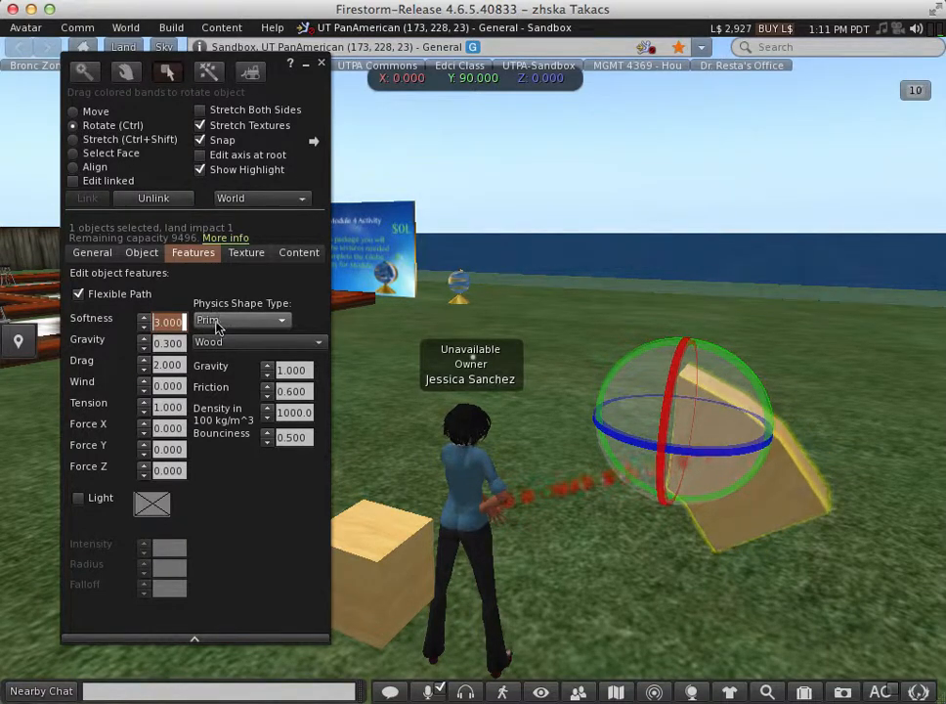
text(2)
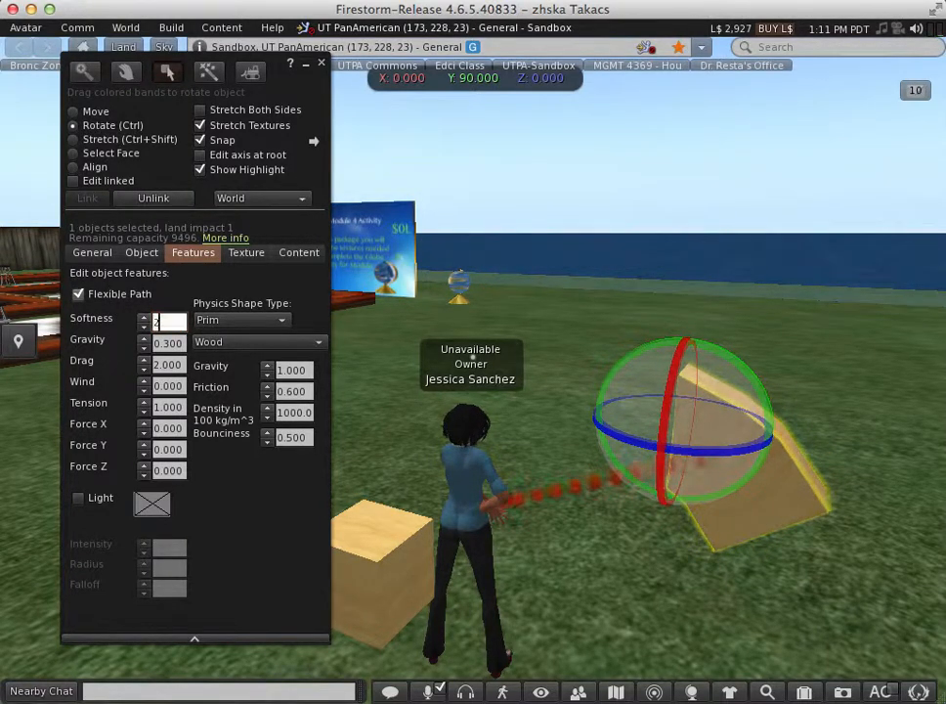
key(Return)
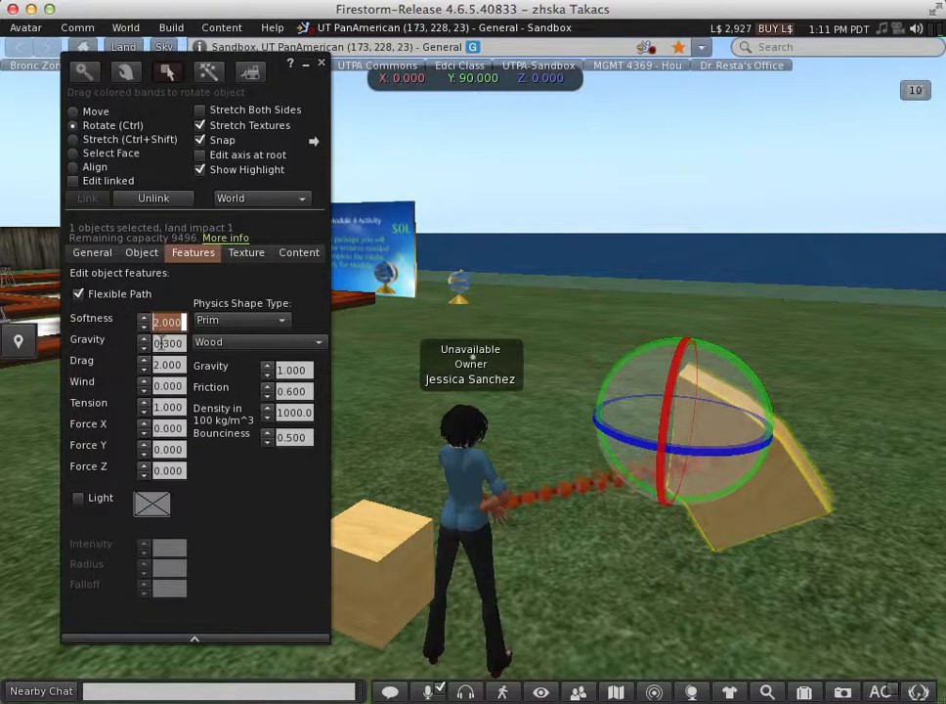
Try Flexible Path Gravity values of -10, 10 and 1 on the rotated box.
click(169, 343)
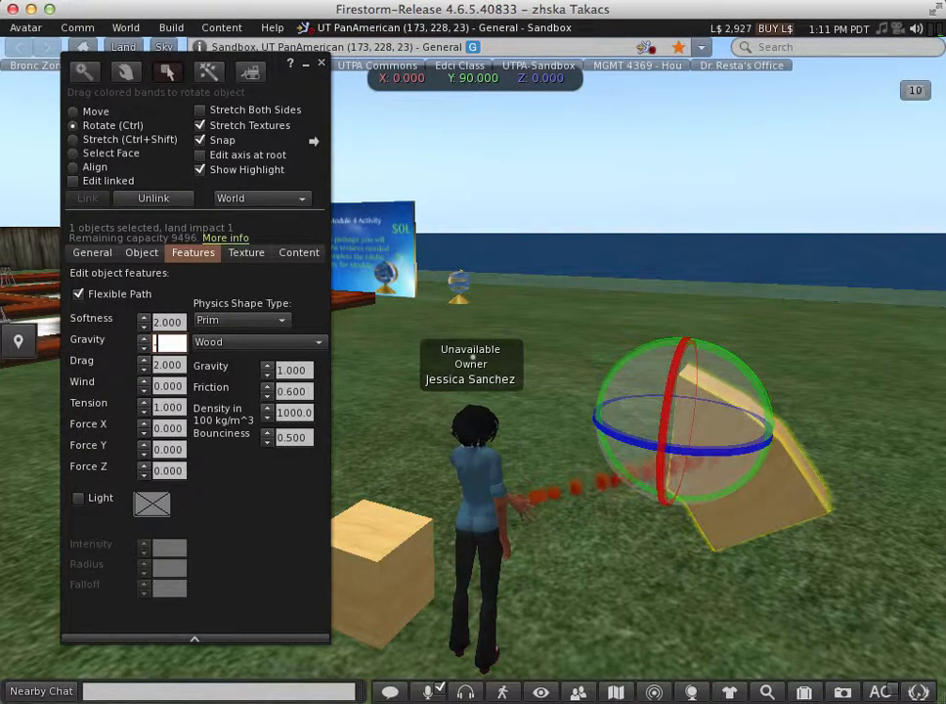
key(Return)
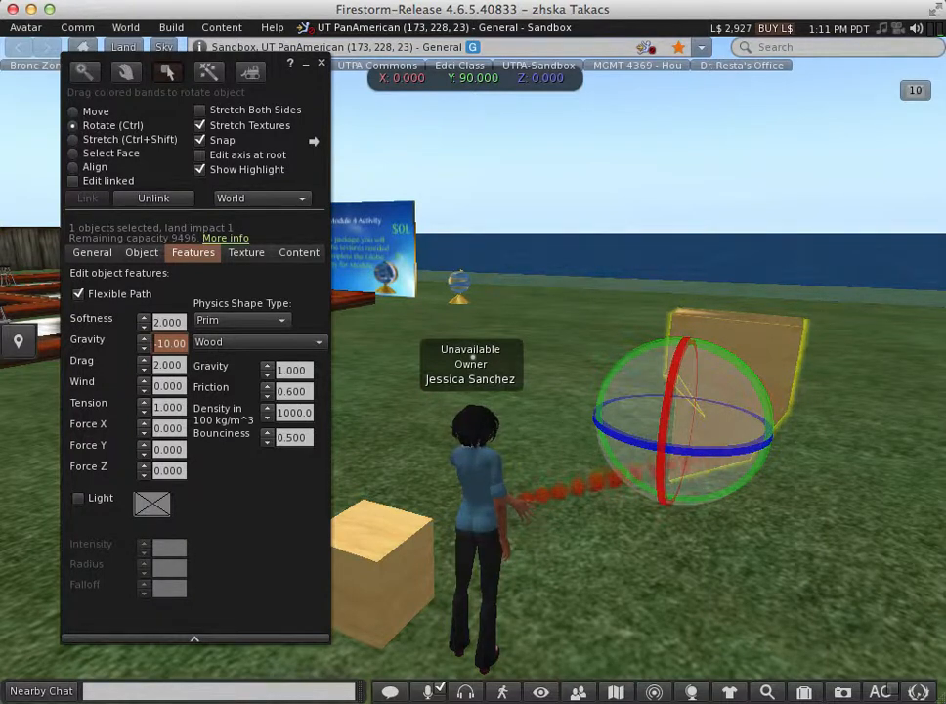
text(10)
key(Return)
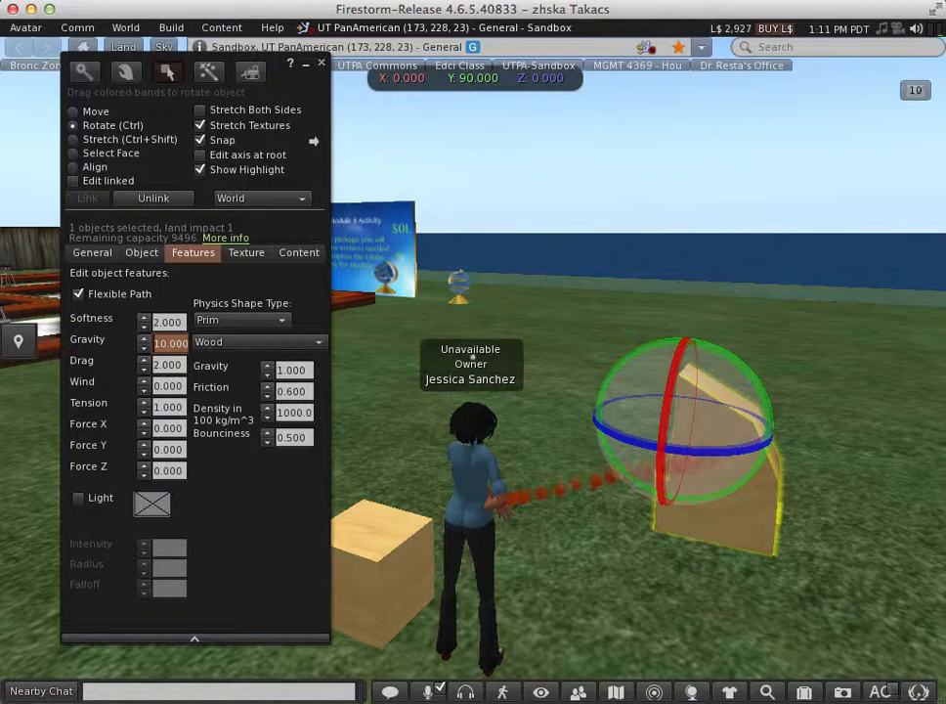
text(1)
key(Return)
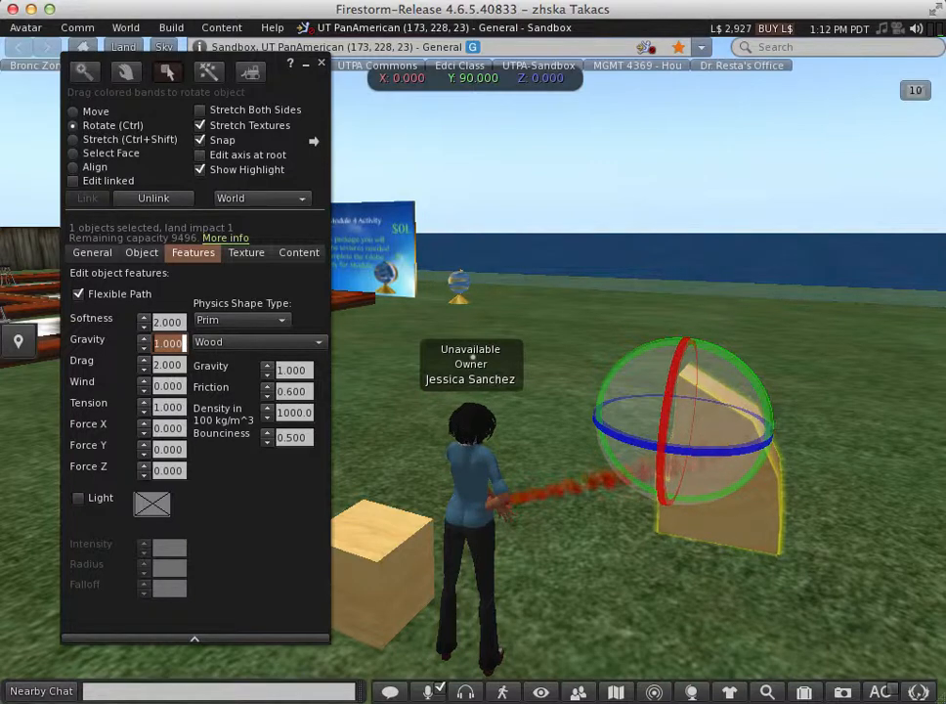
Reselect the flexible box and move it along the Y axis to about 230.920 to test its sway.
click(818, 608)
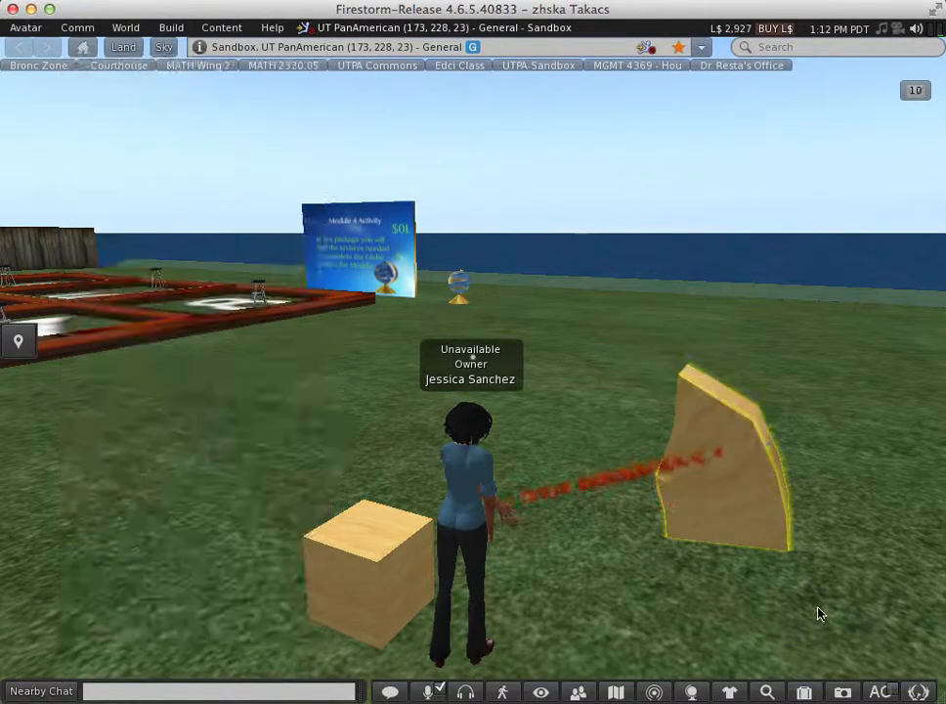
click(717, 473)
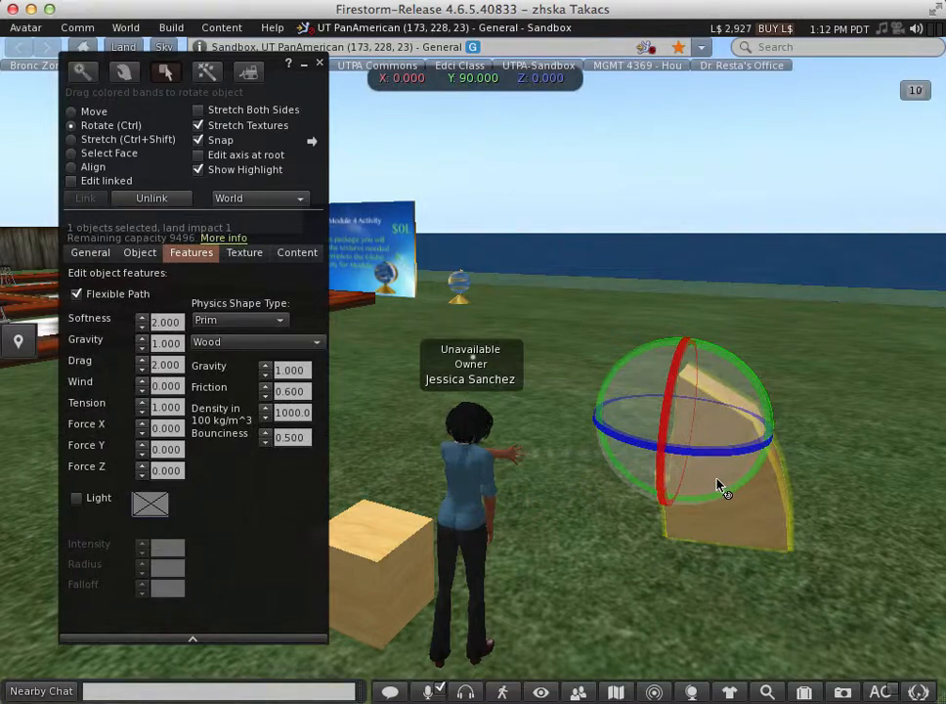
click(73, 112)
drag(690, 452, 657, 446)
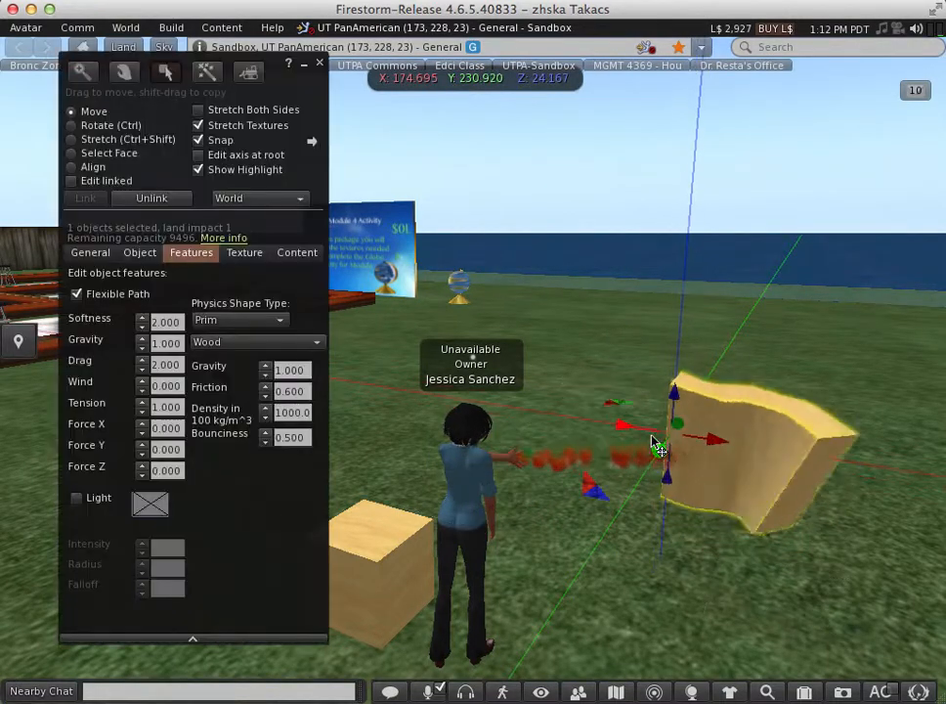
Set the Flexible Path Gravity to 0 and move the box along the Y axis to about 231.034.
click(166, 344)
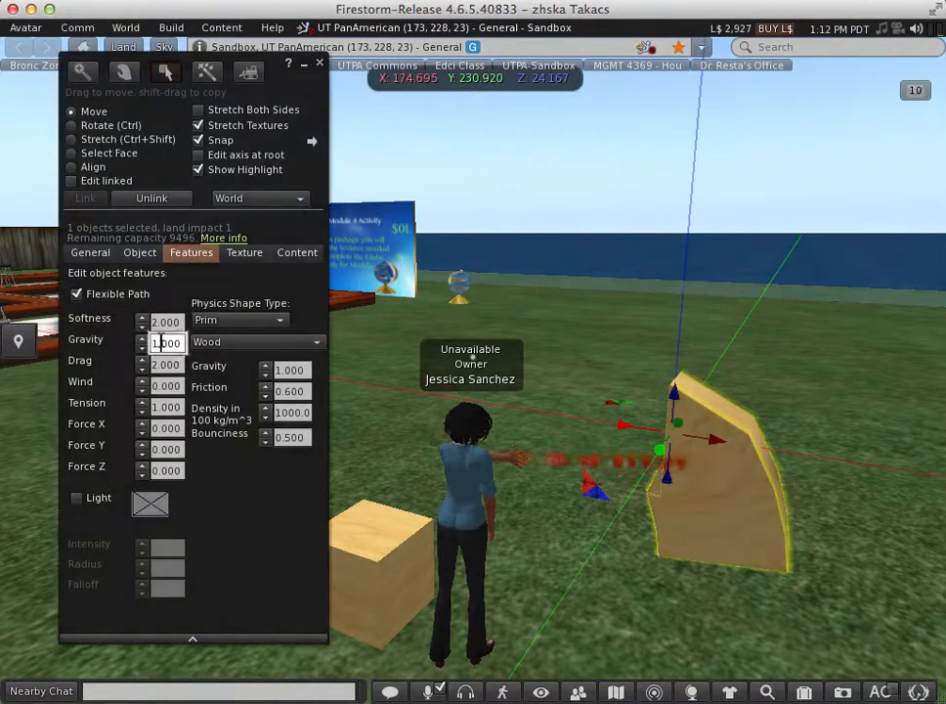
text(0)
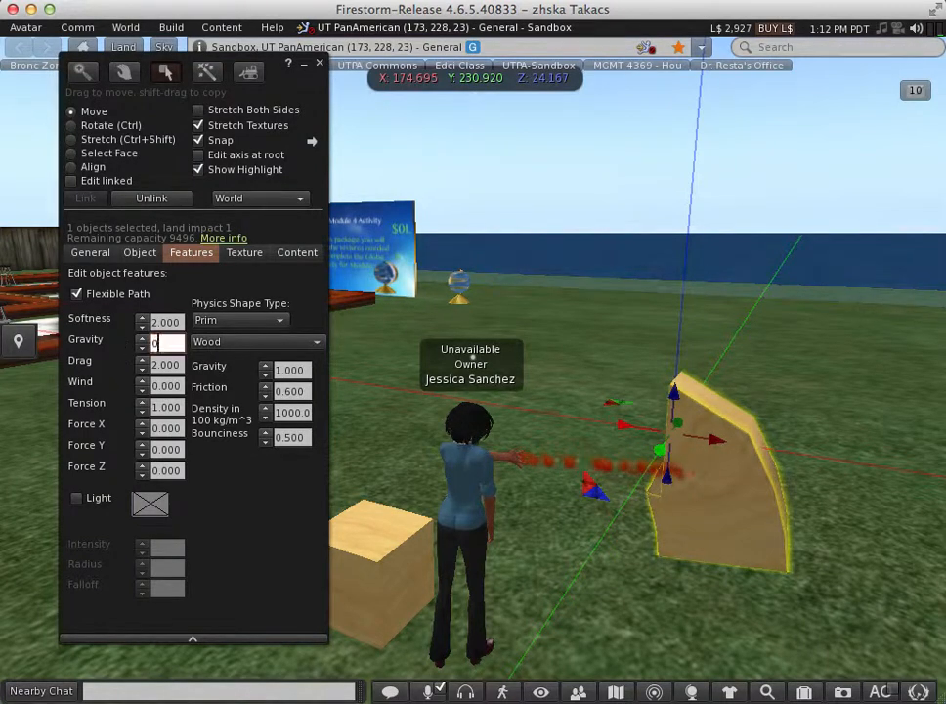
key(Return)
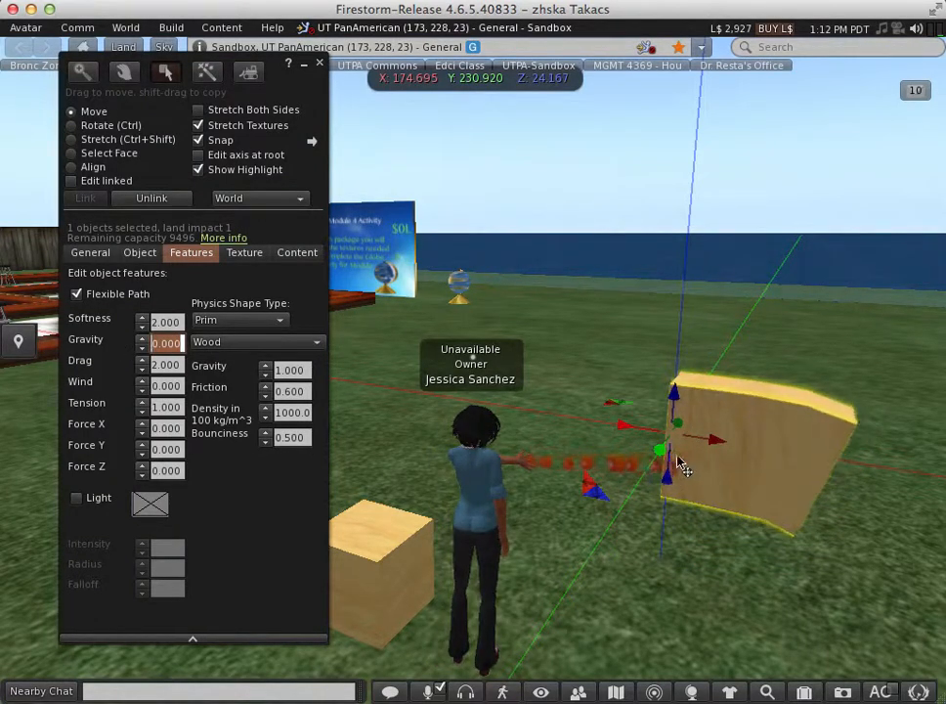
drag(661, 450, 665, 457)
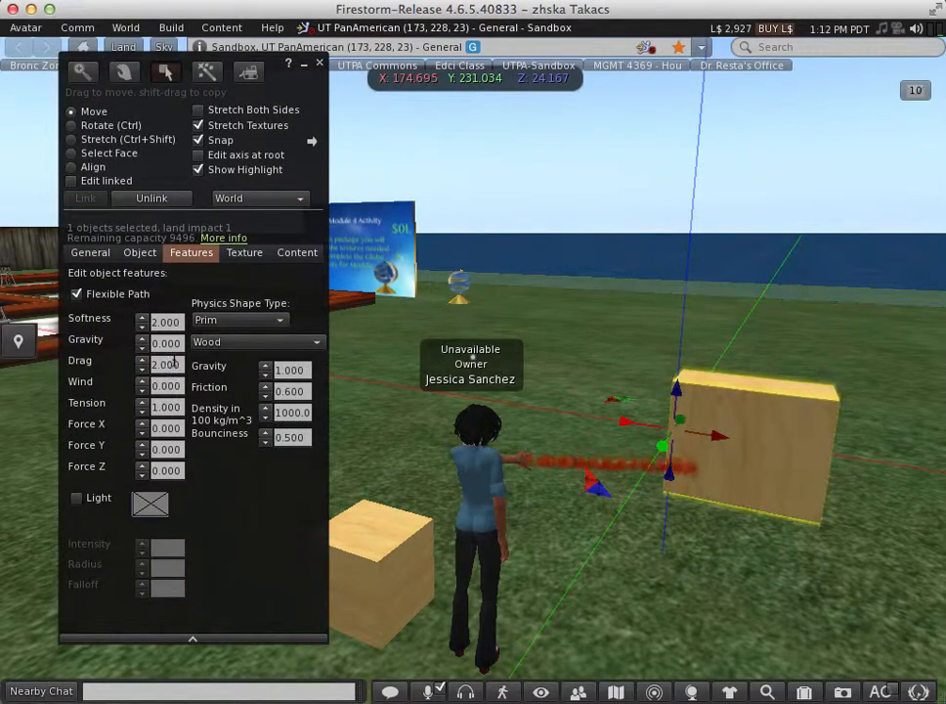
Set Drag to 5 and test the flex by moving the box along the Y axis to about 231.194.
click(167, 363)
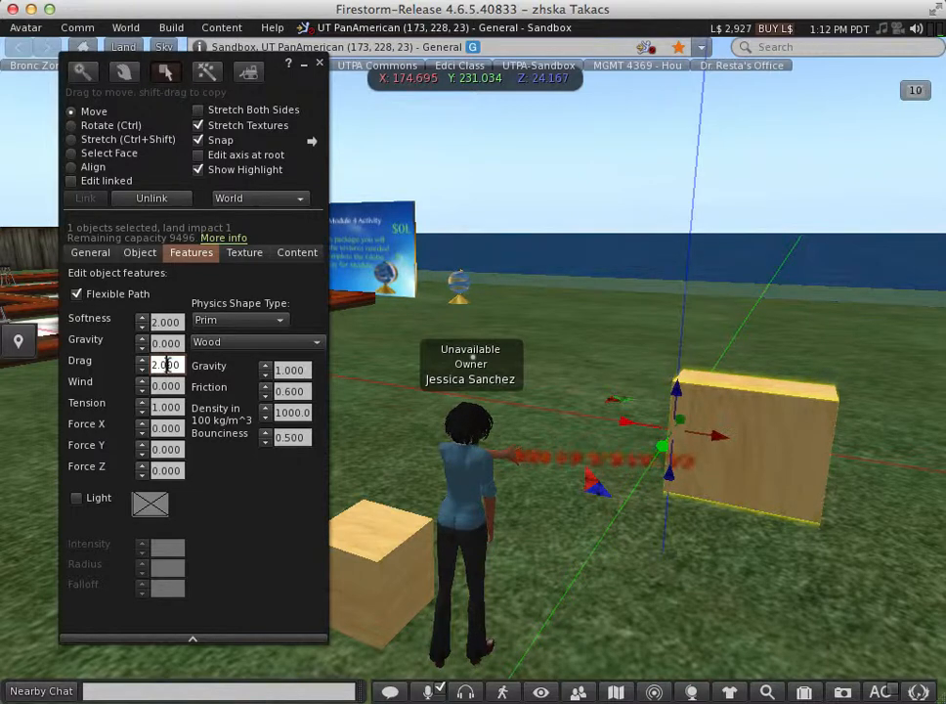
double_click(173, 364)
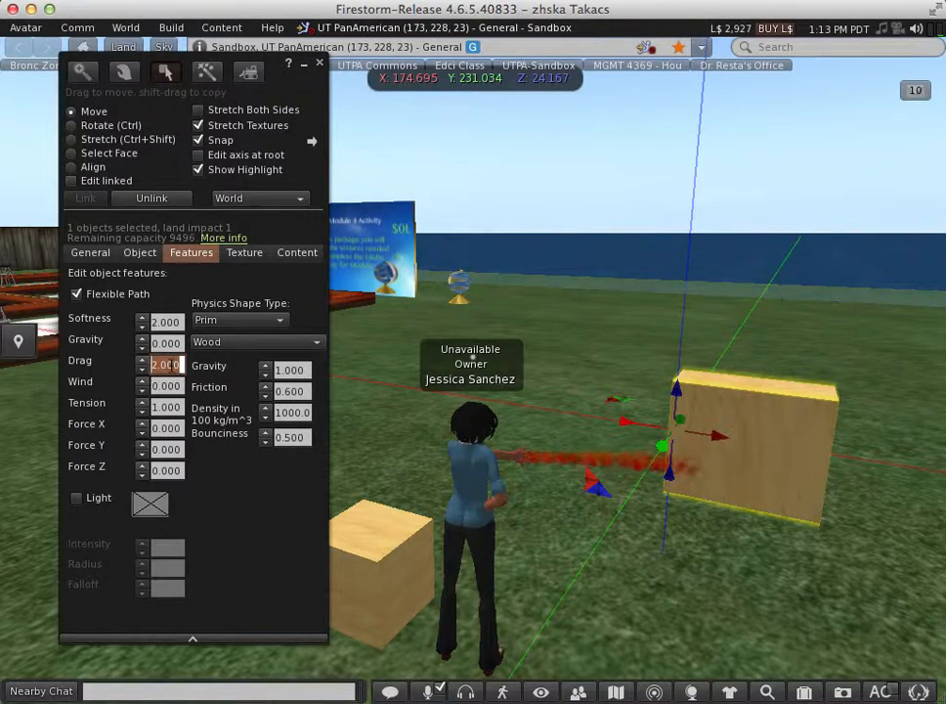
text(5)
key(Return)
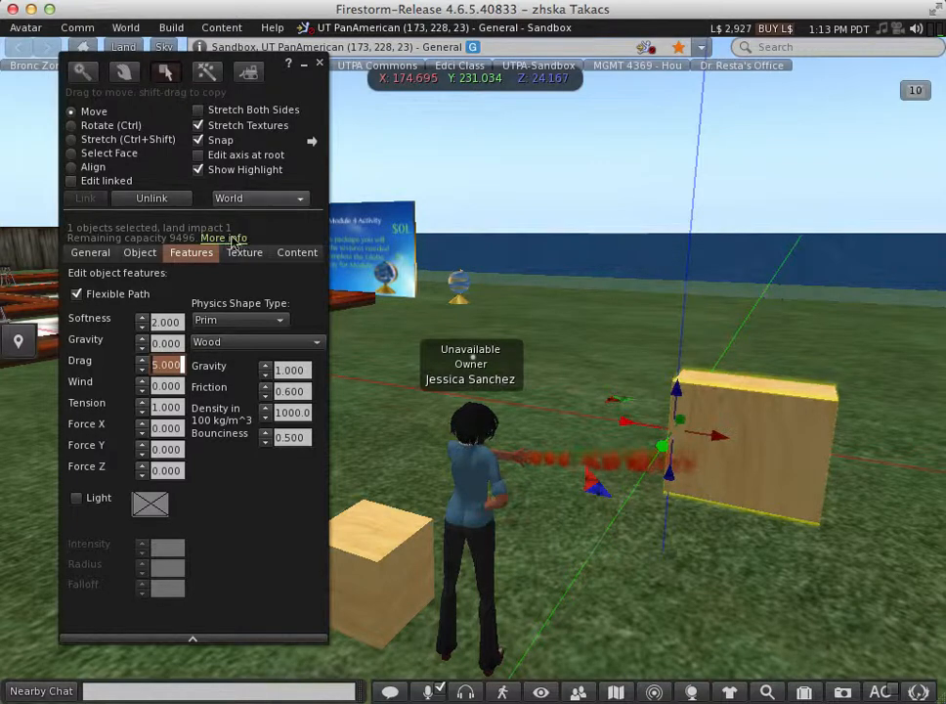
mouse_move(663, 439)
mouse_down()
mouse_move(675, 406)
mouse_move(662, 417)
mouse_move(691, 370)
mouse_move(655, 395)
mouse_move(669, 431)
mouse_up()
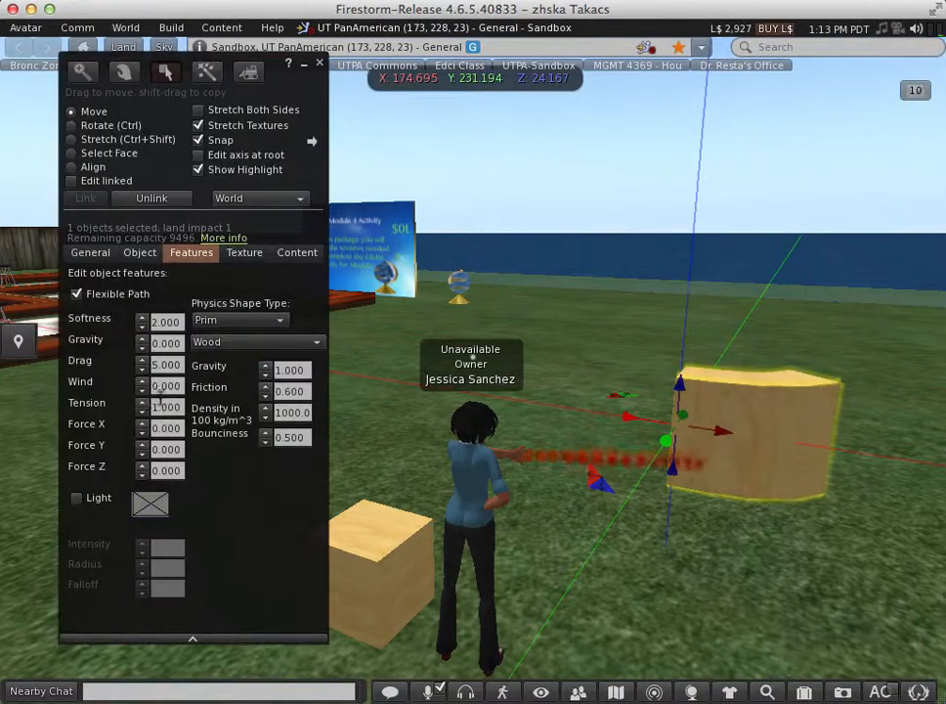
Set Drag to 0 and test the flex by moving the box along the Y axis to about 231.000.
click(168, 365)
text(0)
key(Return)
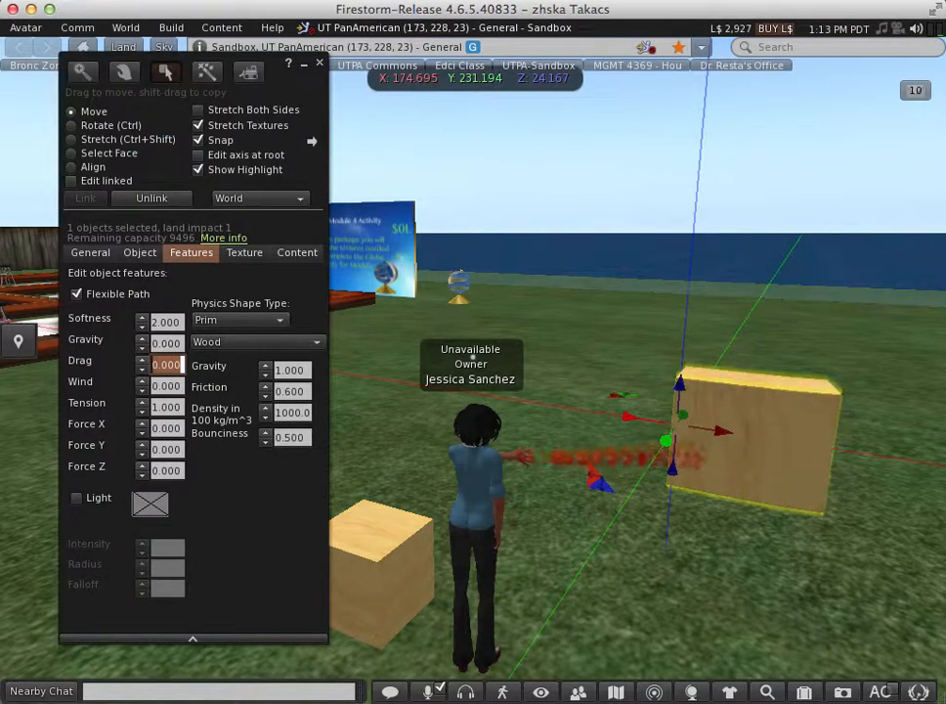
drag(666, 440, 524, 448)
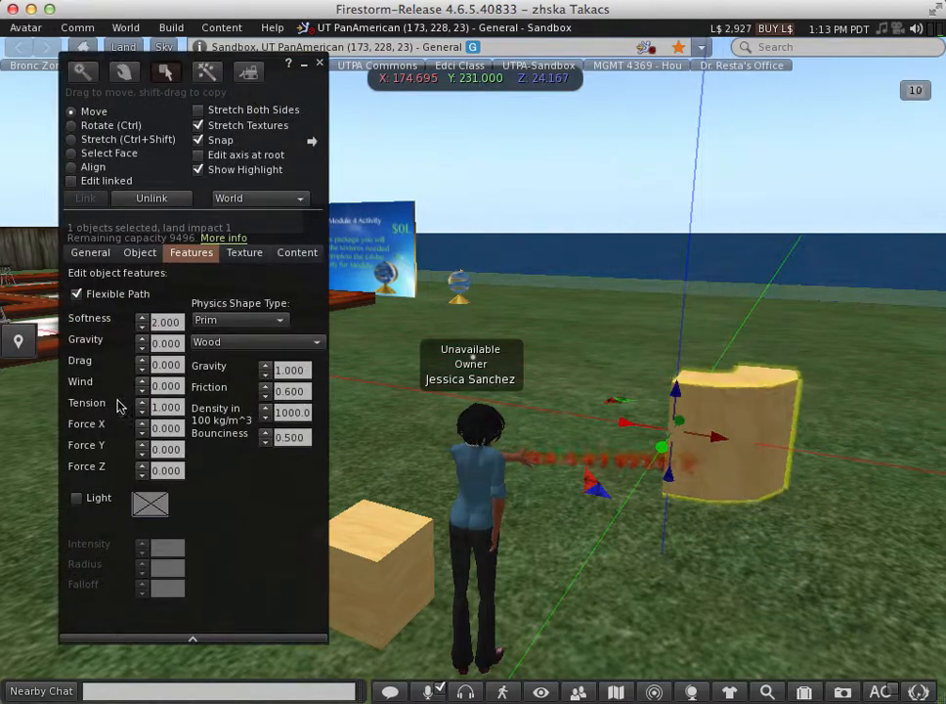
Set Drag to 10 and test the flex by moving the box along the Y axis to about 230.947.
click(167, 365)
double_click(167, 365)
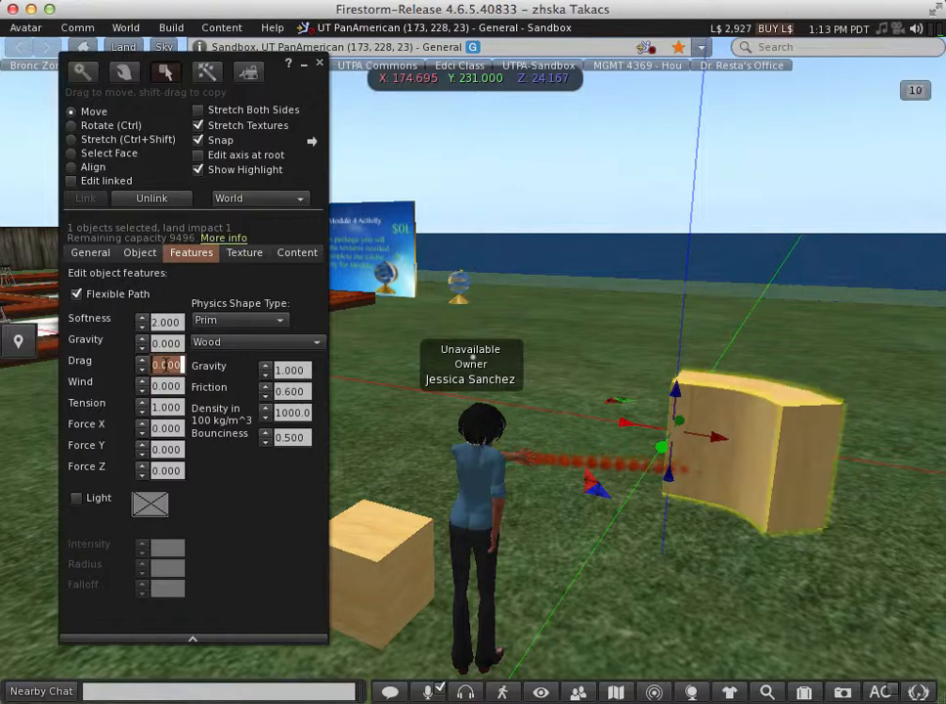
text(10)
key(Return)
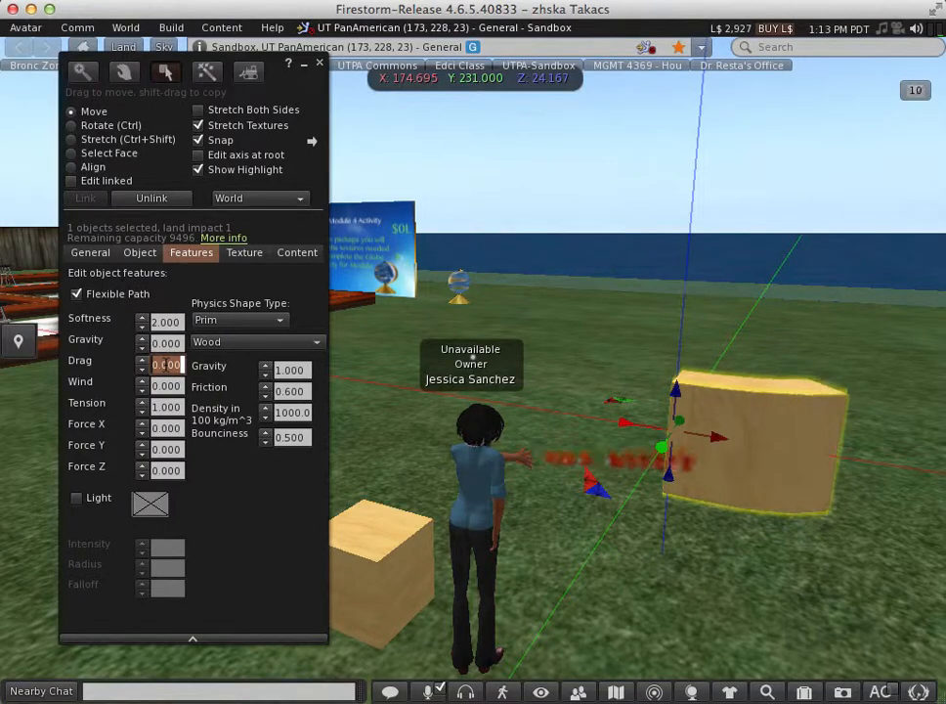
drag(676, 452, 657, 433)
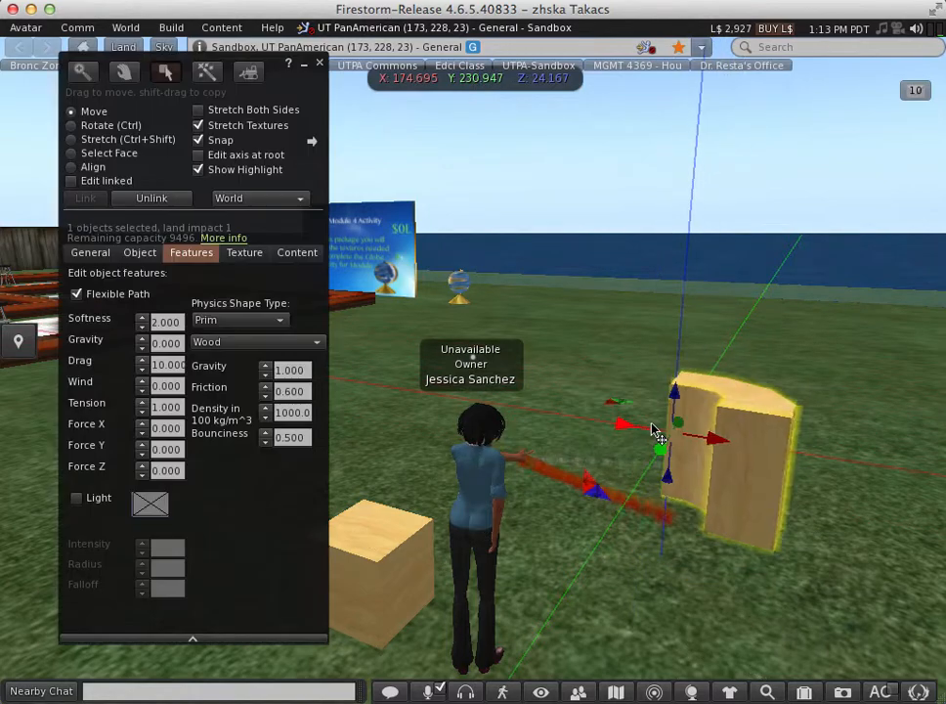
Set the Flexible Path Wind to 5 to test how strongly the box sways.
click(153, 385)
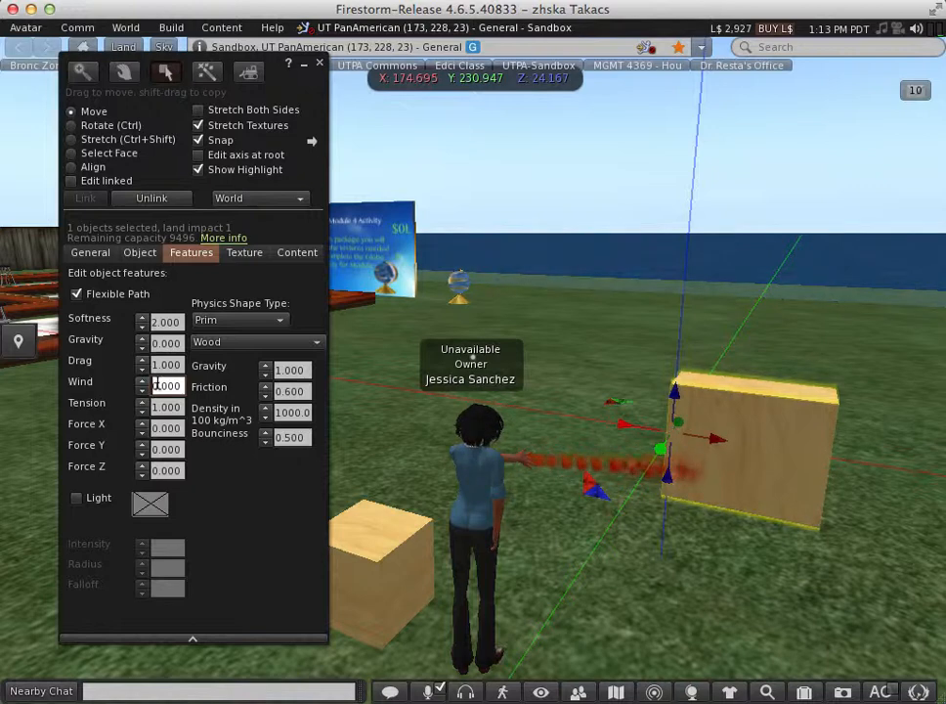
double_click(170, 385)
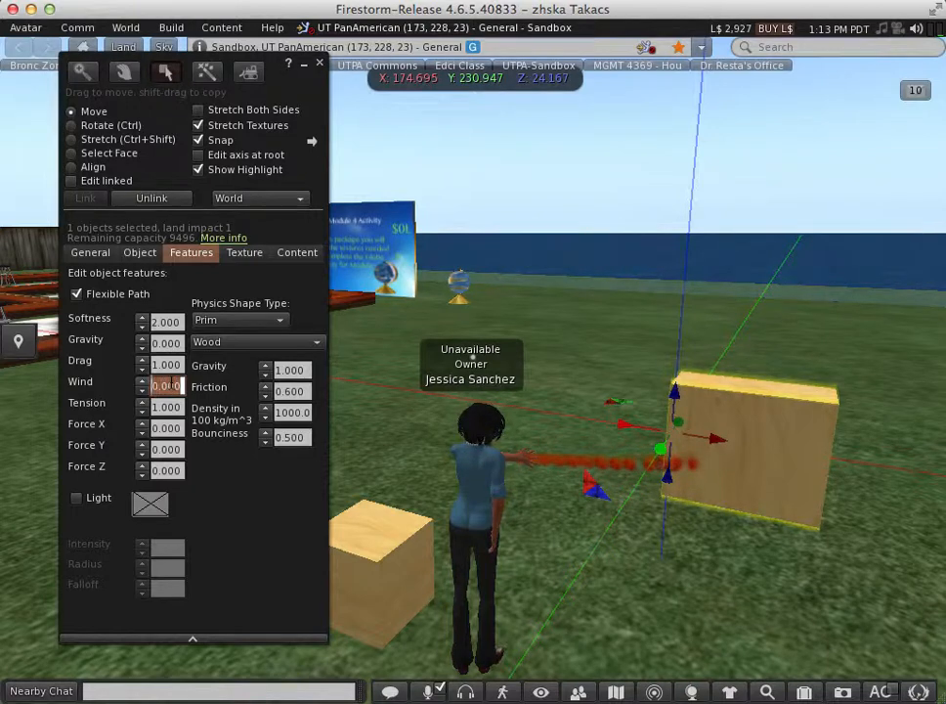
text(5)
key(Return)
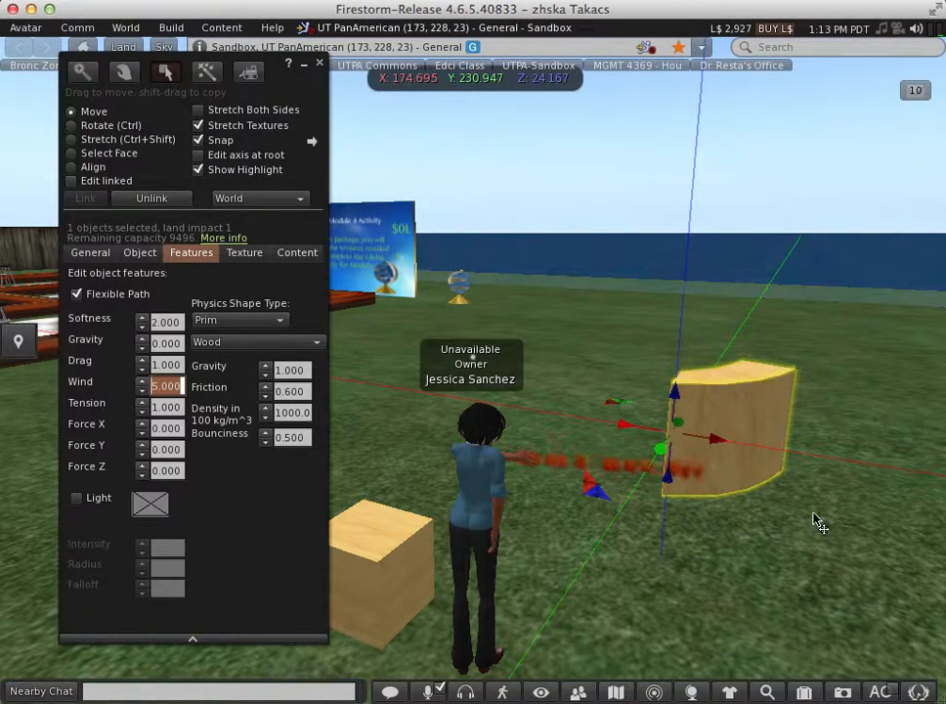
Reduce the Flexible Path Wind of the box to 2.
click(167, 408)
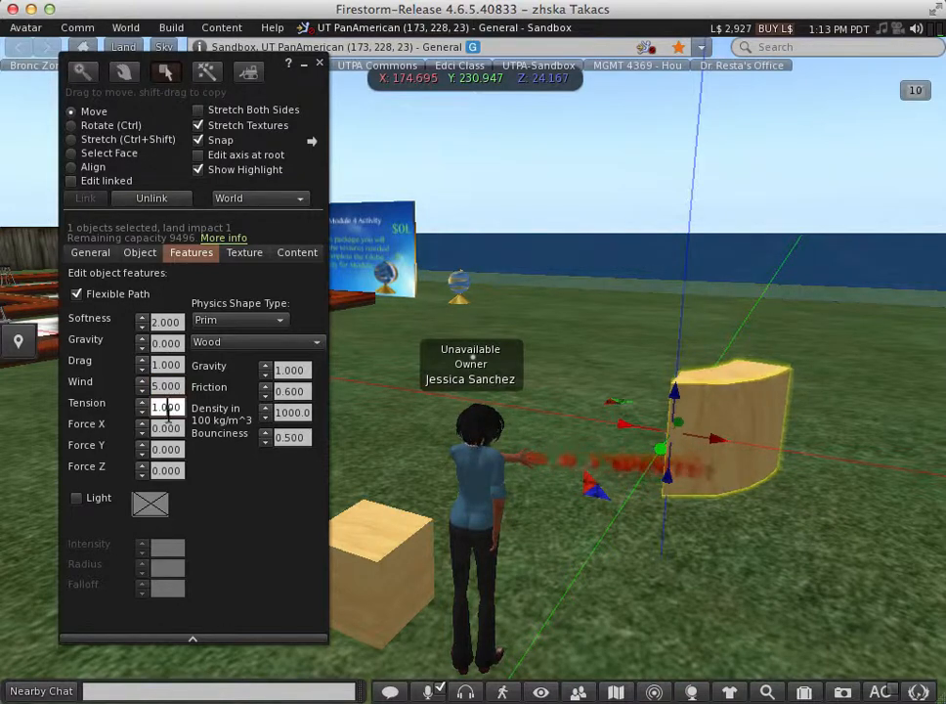
click(164, 387)
double_click(166, 386)
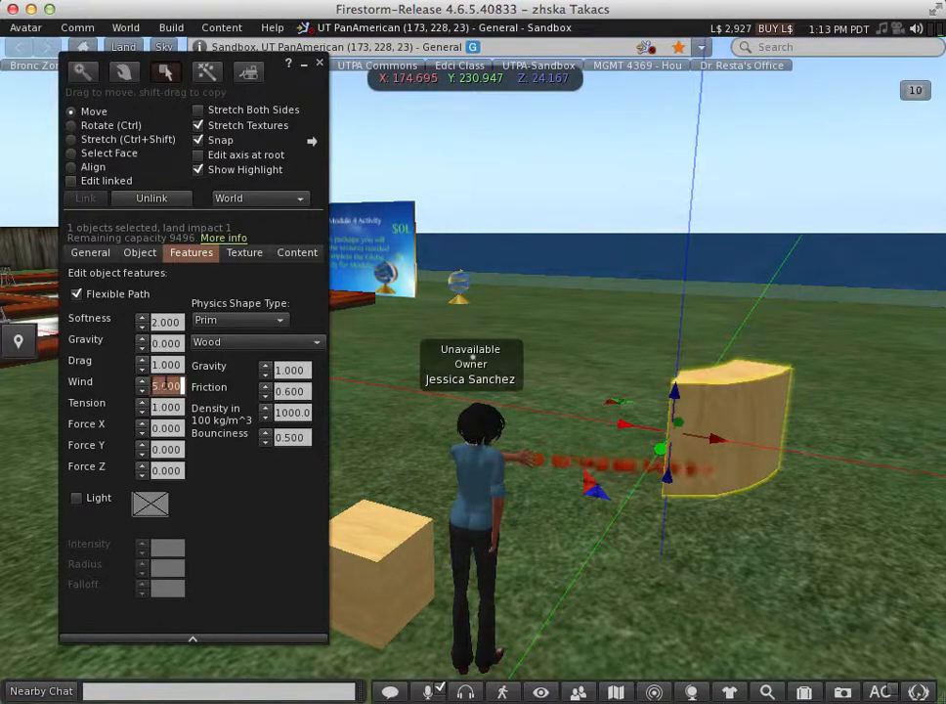
text(2)
key(Return)
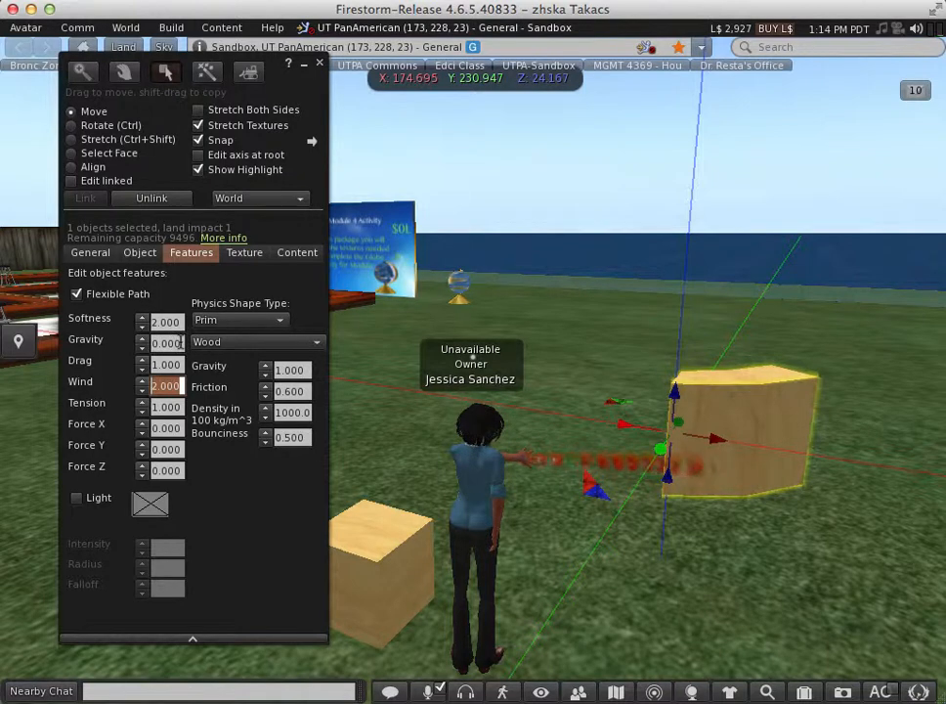
Try a Flexible Path Gravity of 0.54 on the box and lower it to 0.05.
drag(182, 344, 177, 343)
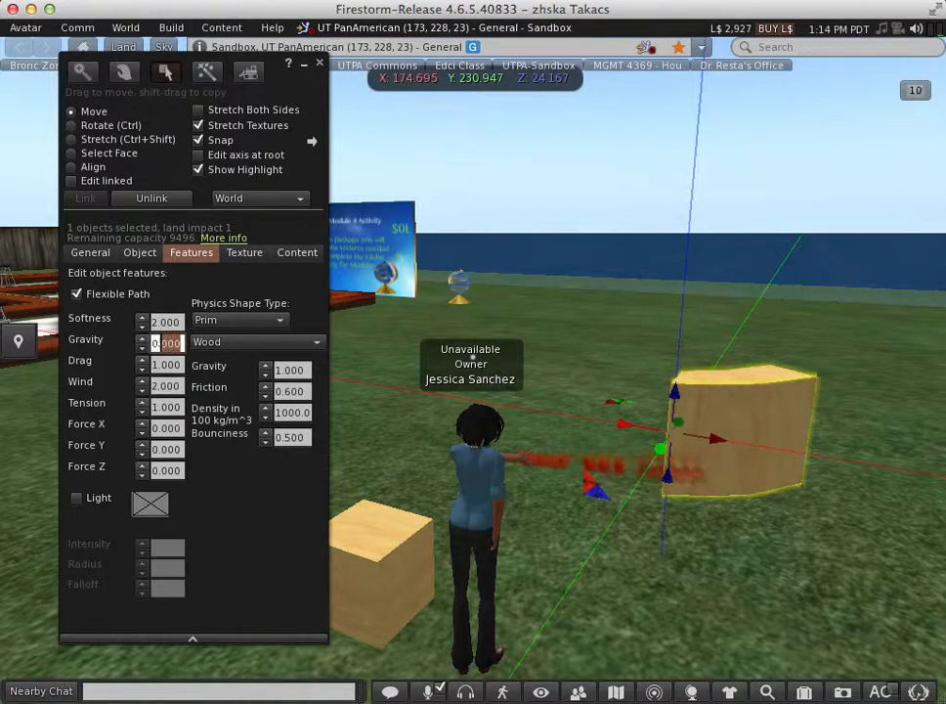
text(0.54)
key(Return)
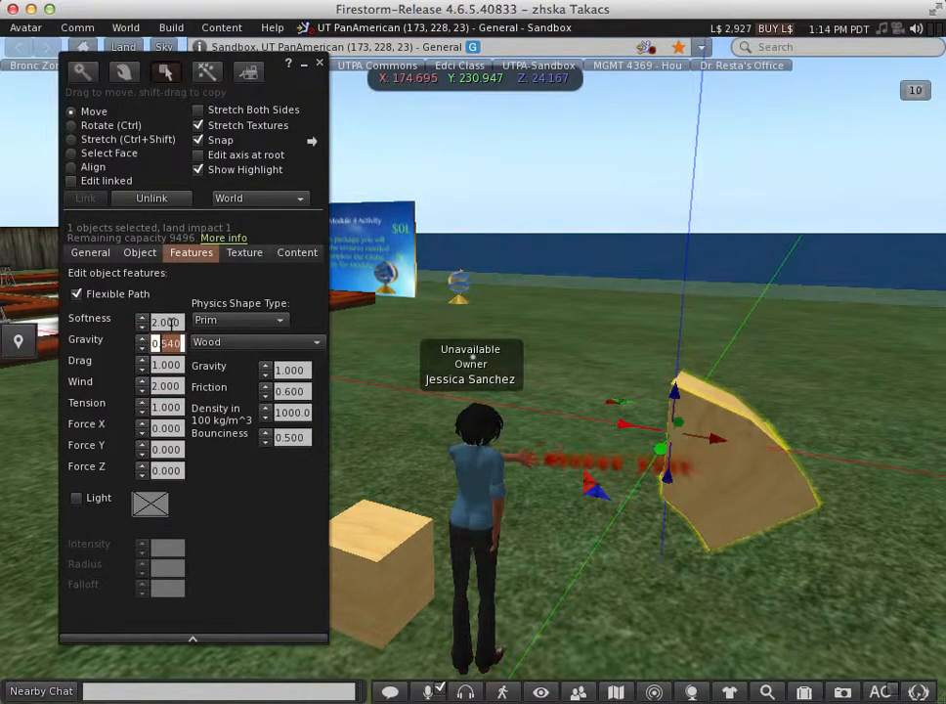
text(.05)
key(Return)
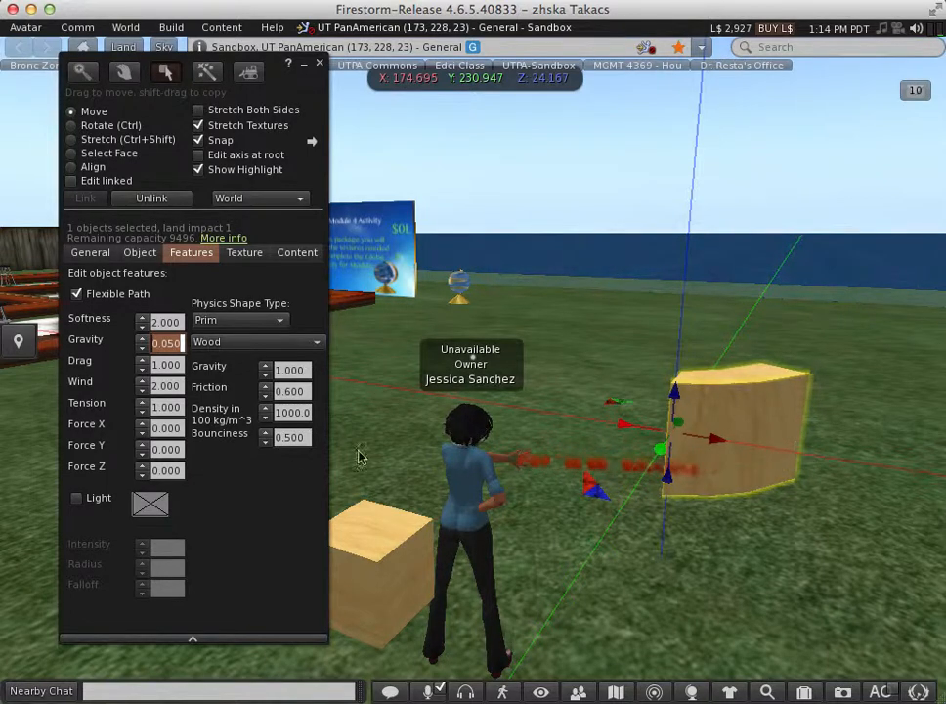
Test the box's flex with Tension at 10 and return Tension to 1.
click(168, 407)
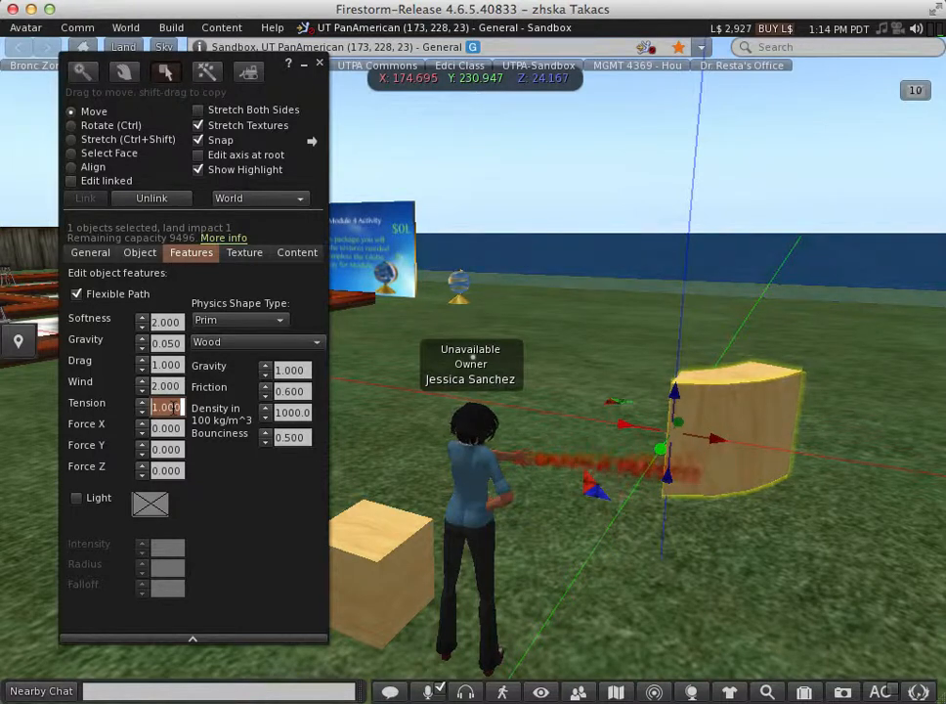
text(10)
key(Return)
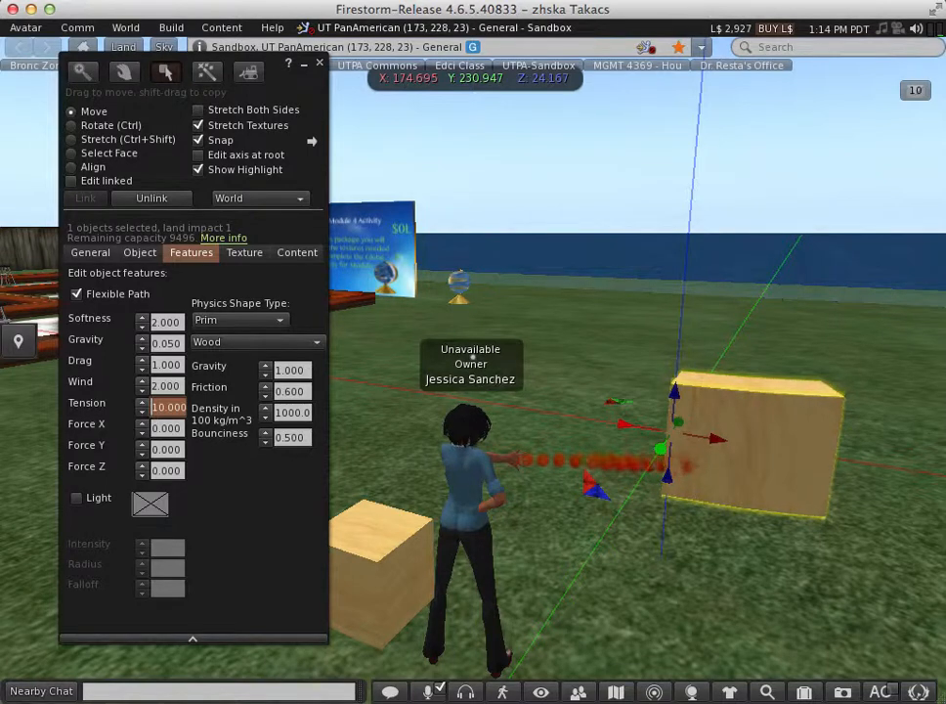
text(1)
key(Return)
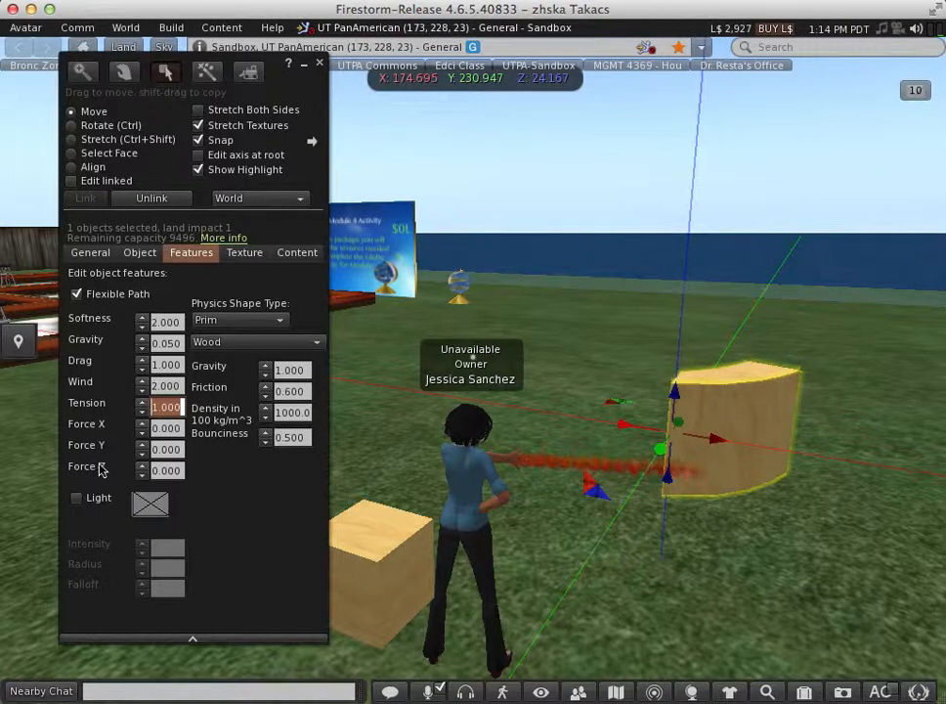
Test Force Z on the flexible box at -10 and 10, and return it to 0.
click(156, 471)
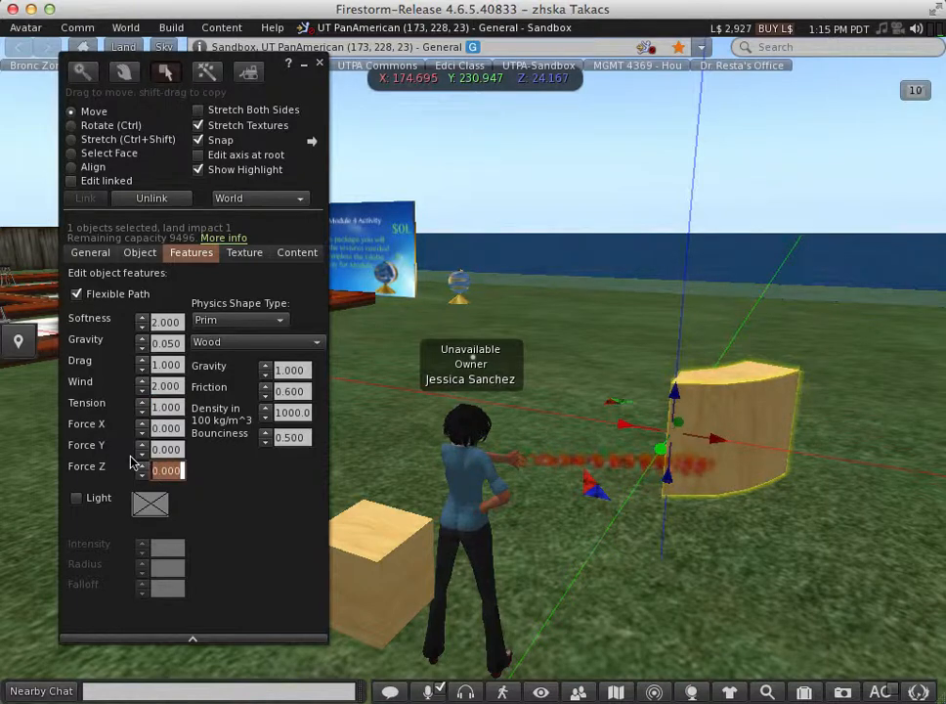
key(BackSpace)
text(-10)
key(Return)
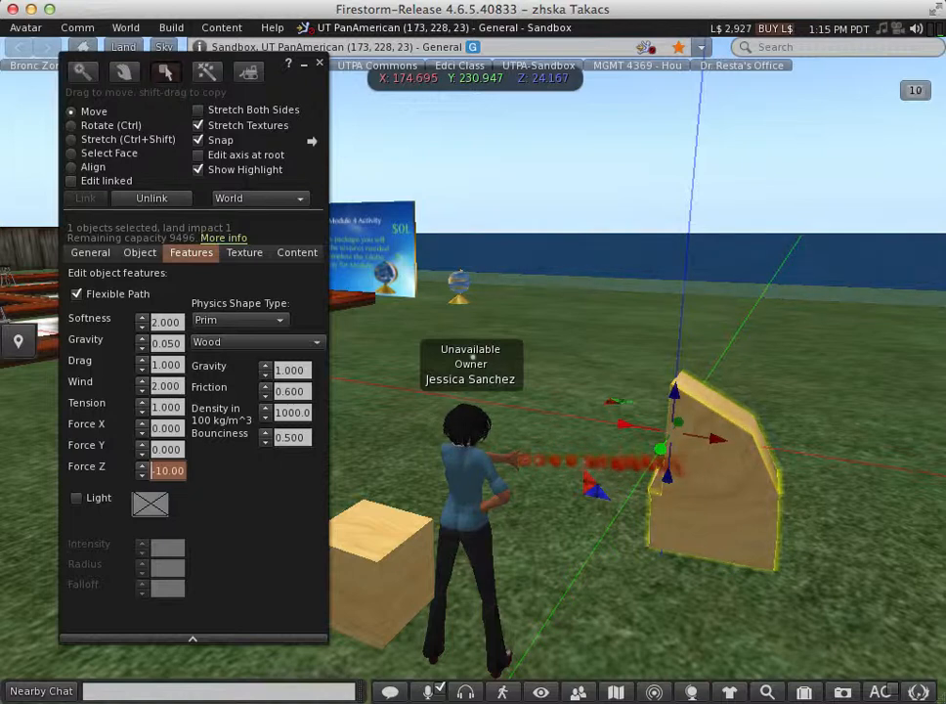
text(10)
key(Return)
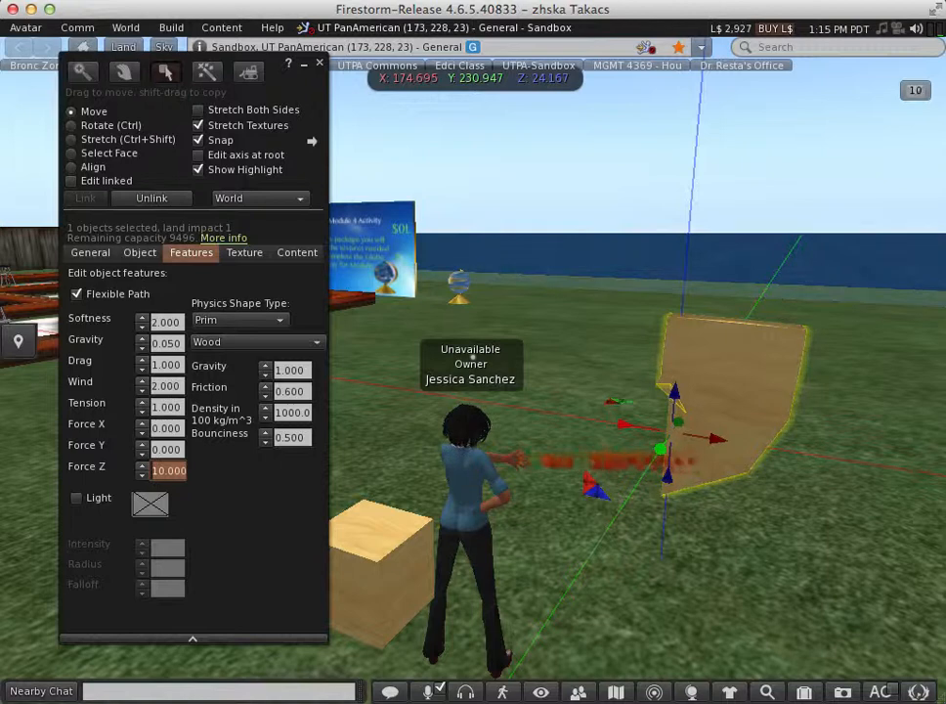
text(0)
key(Return)
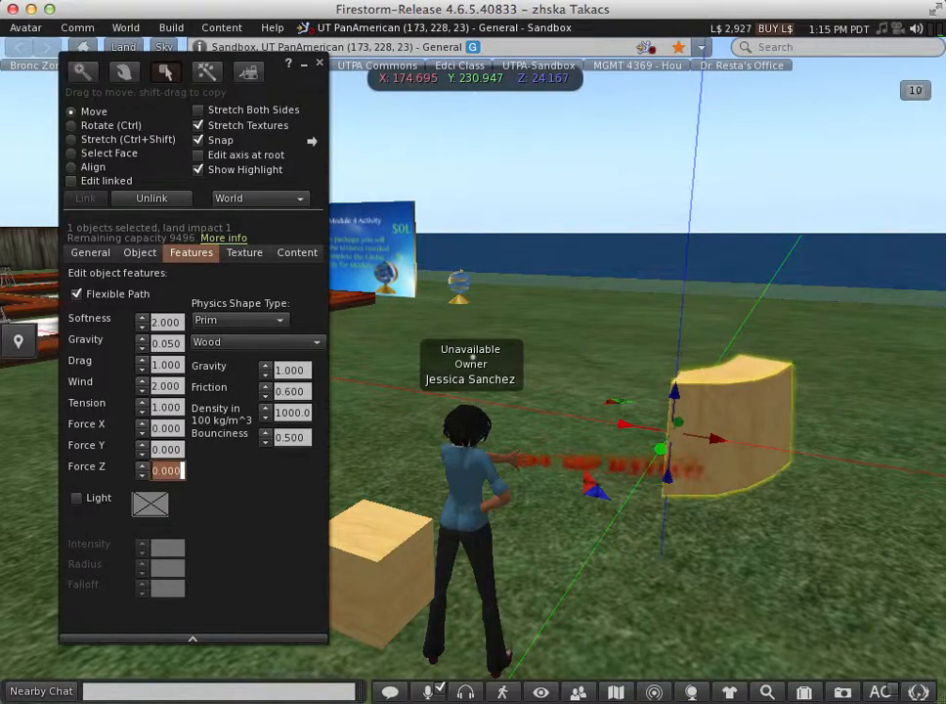
Enable Light on the box, give it a dark red colour and check its effect on the surroundings.
click(76, 497)
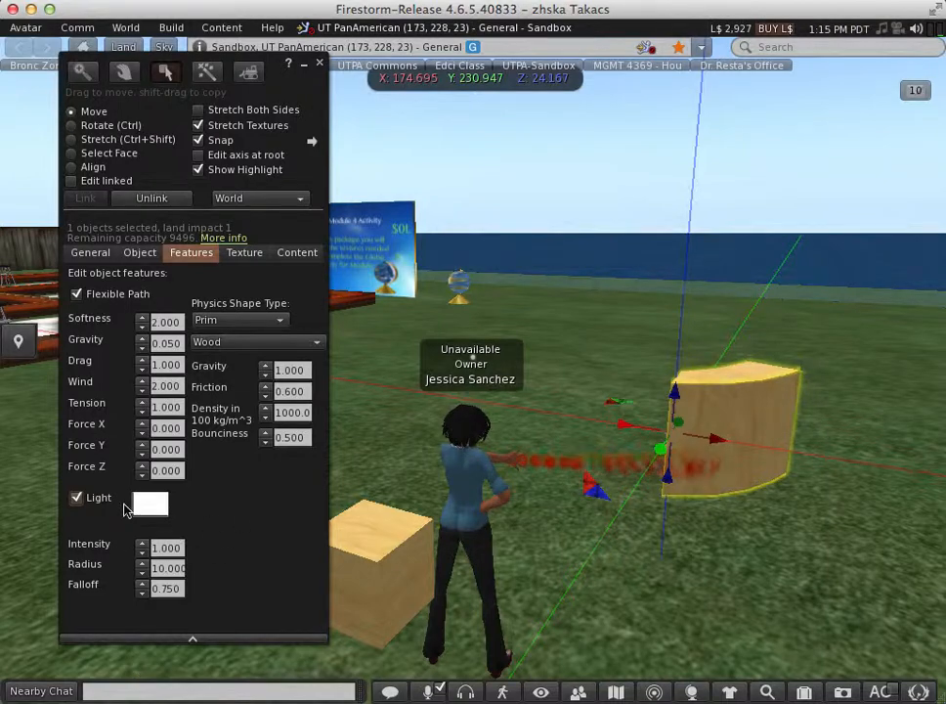
click(148, 512)
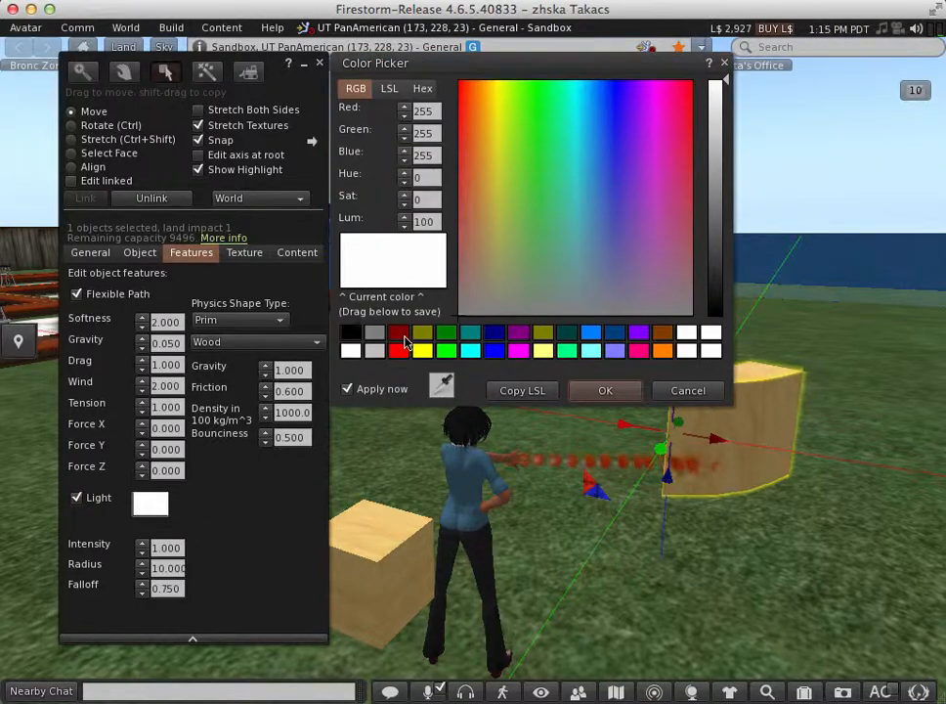
click(398, 332)
click(599, 391)
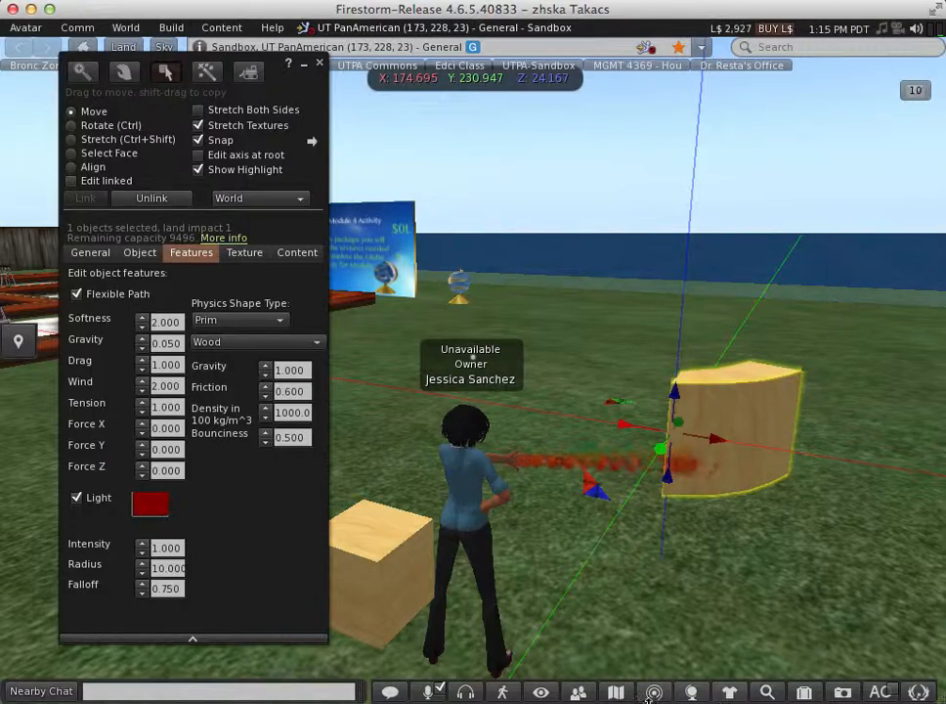
click(541, 693)
click(791, 447)
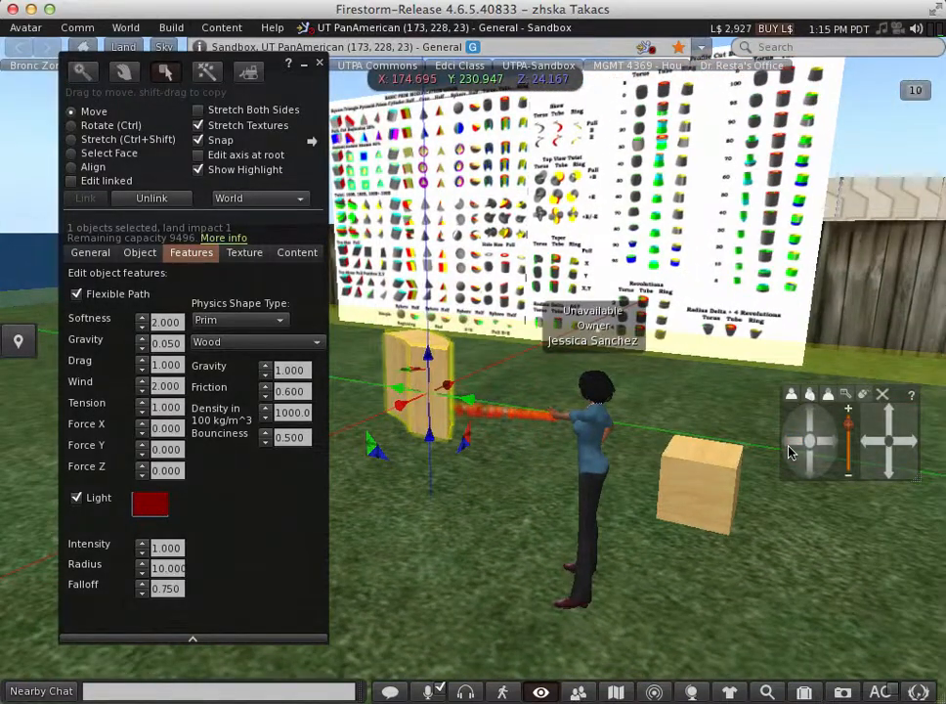
click(829, 446)
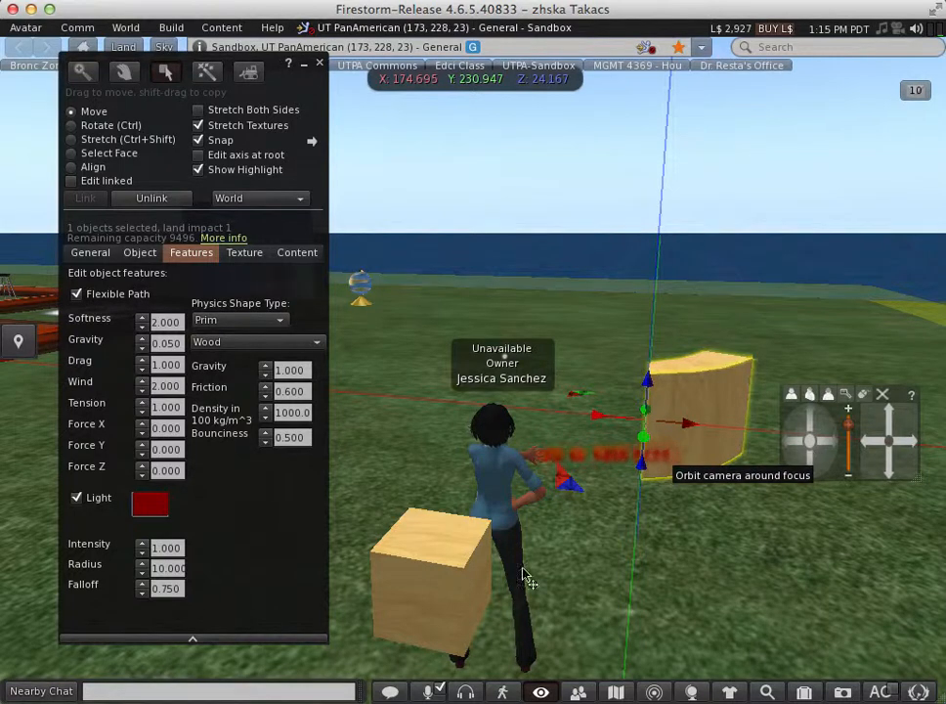
Set the light's Radius to 3 and its Falloff to 2.
click(154, 565)
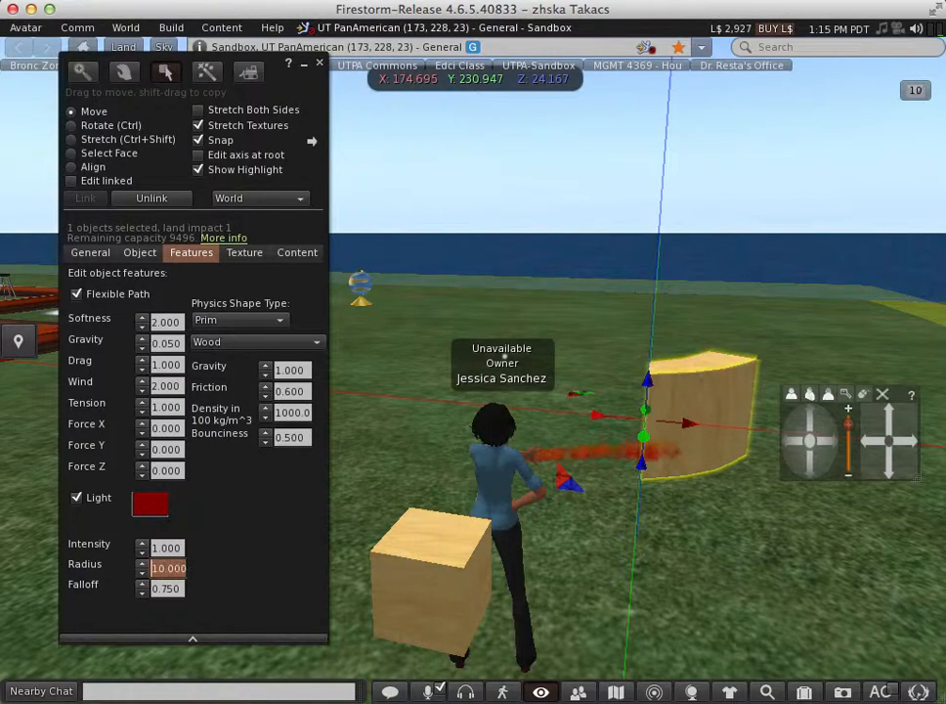
text(3.000)
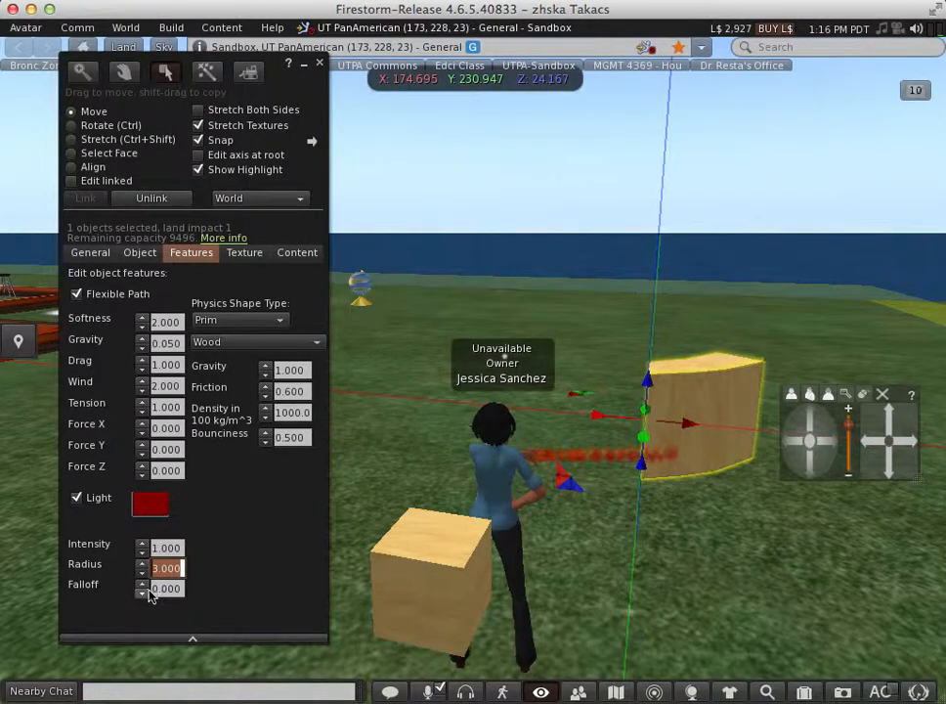
click(143, 584)
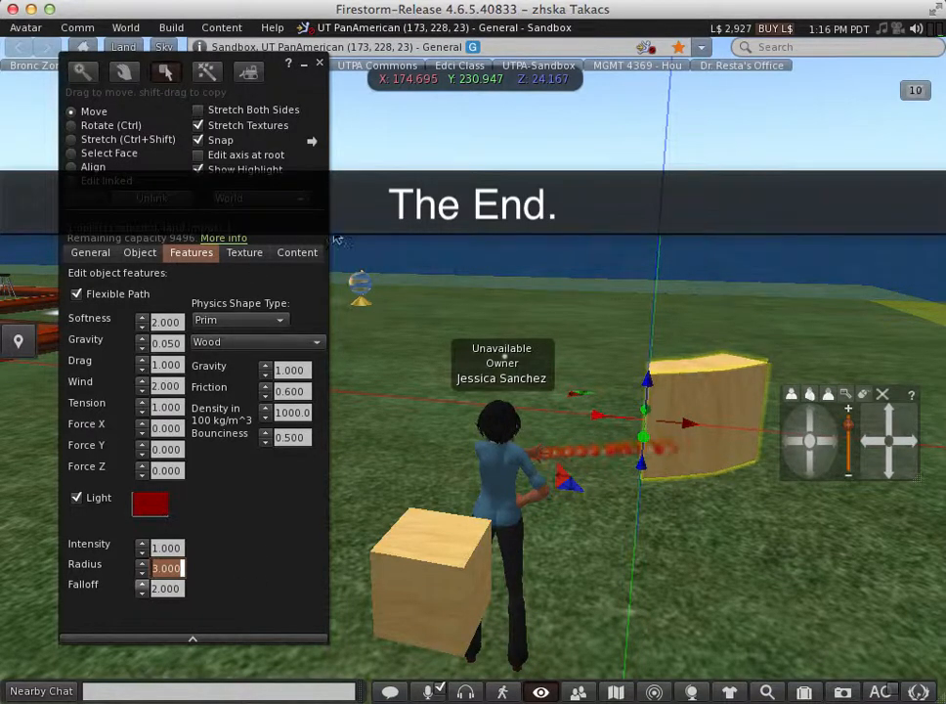